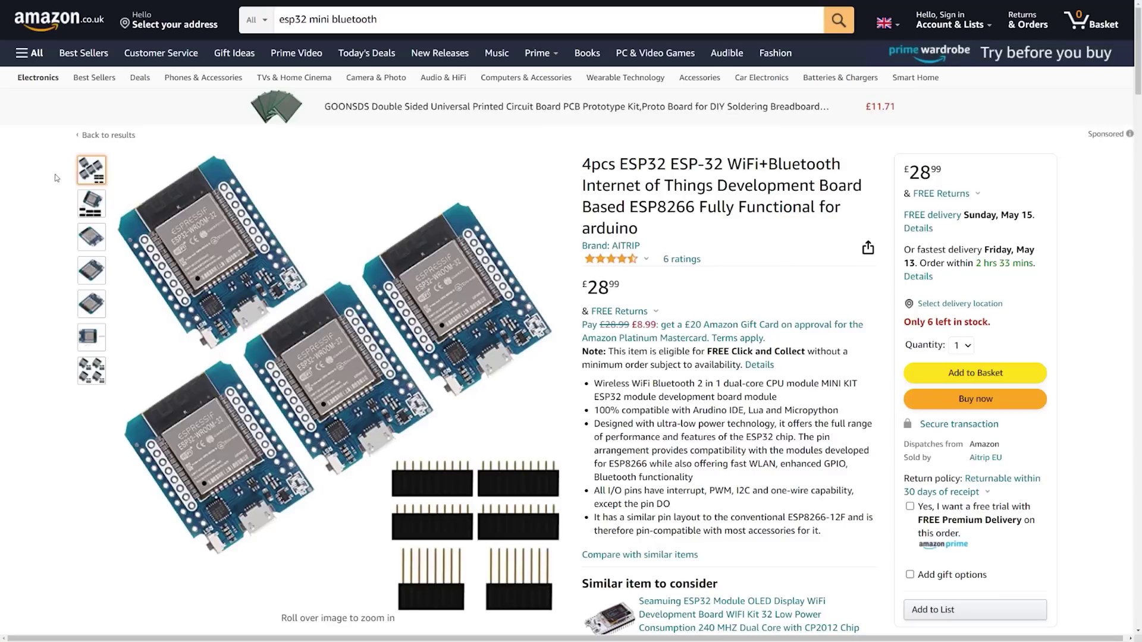
Step: Preview the close-up photos of the 4-pack ESP32 WiFi+Bluetooth mini board on Amazon
mouse_move(82, 205)
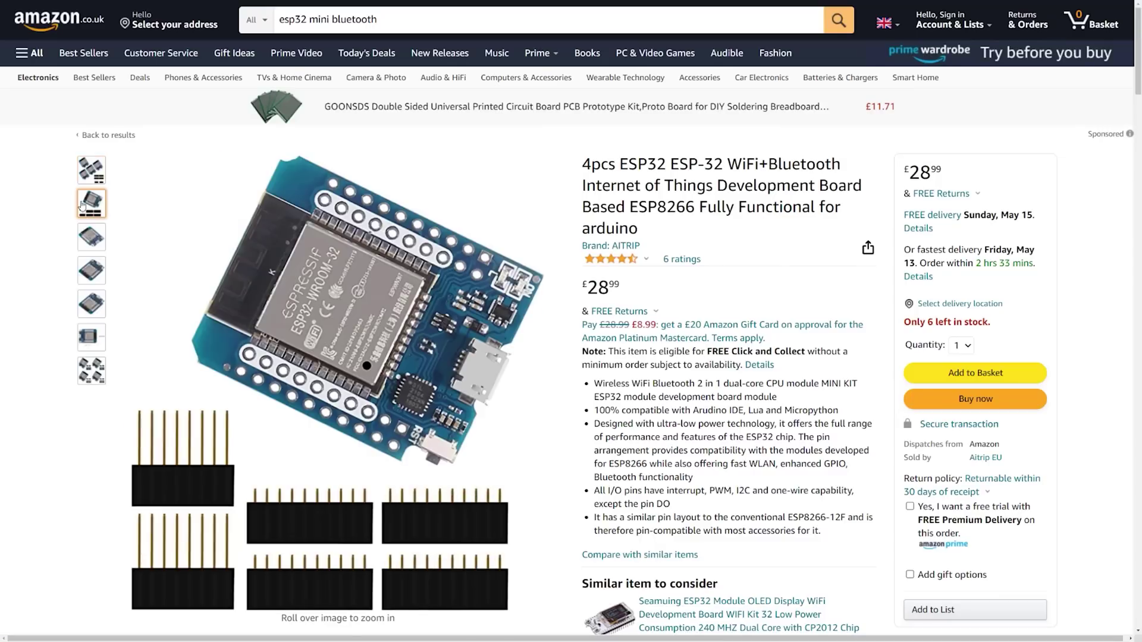
mouse_move(90, 240)
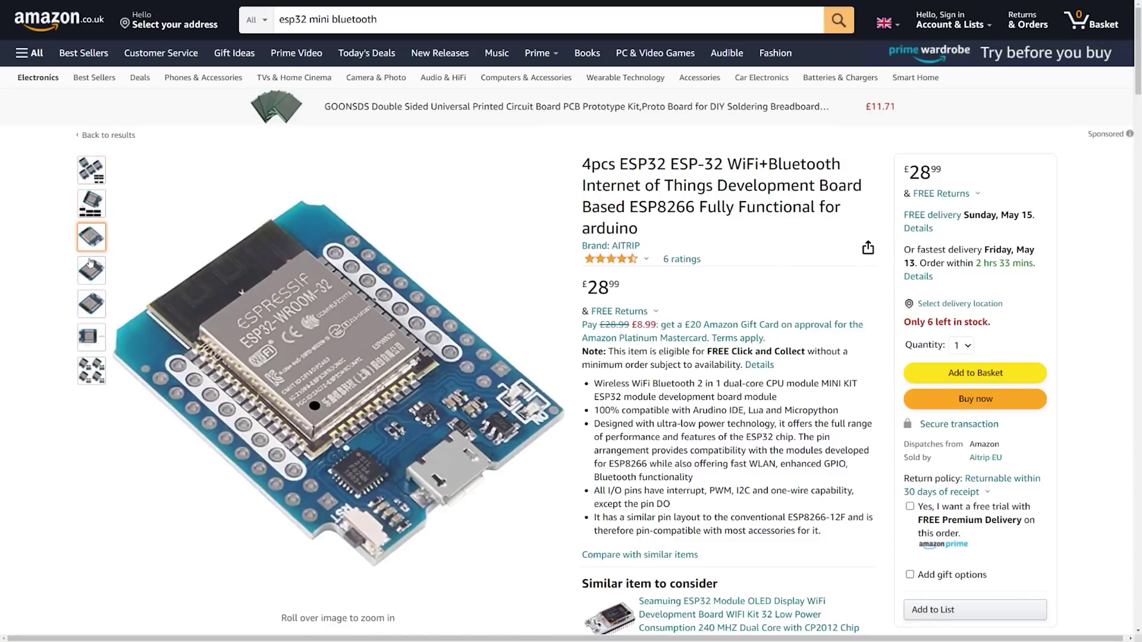
mouse_move(90, 262)
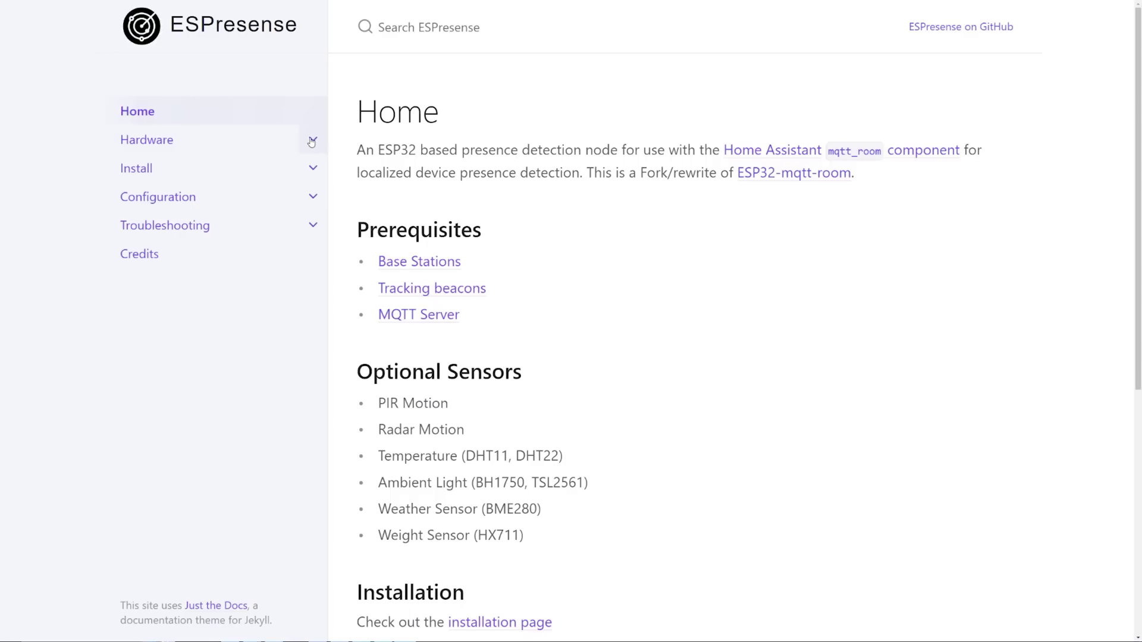
Step: Under Hardware, visit the Base Stations page, then open the known working trackable beacons page
click(312, 142)
click(201, 173)
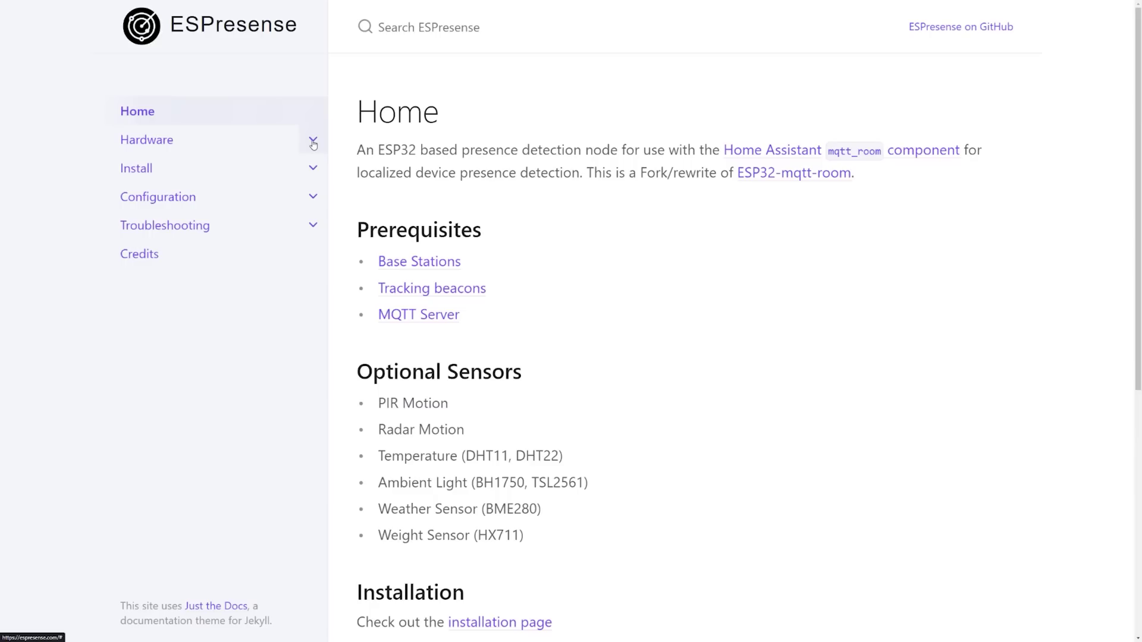
click(313, 139)
click(284, 196)
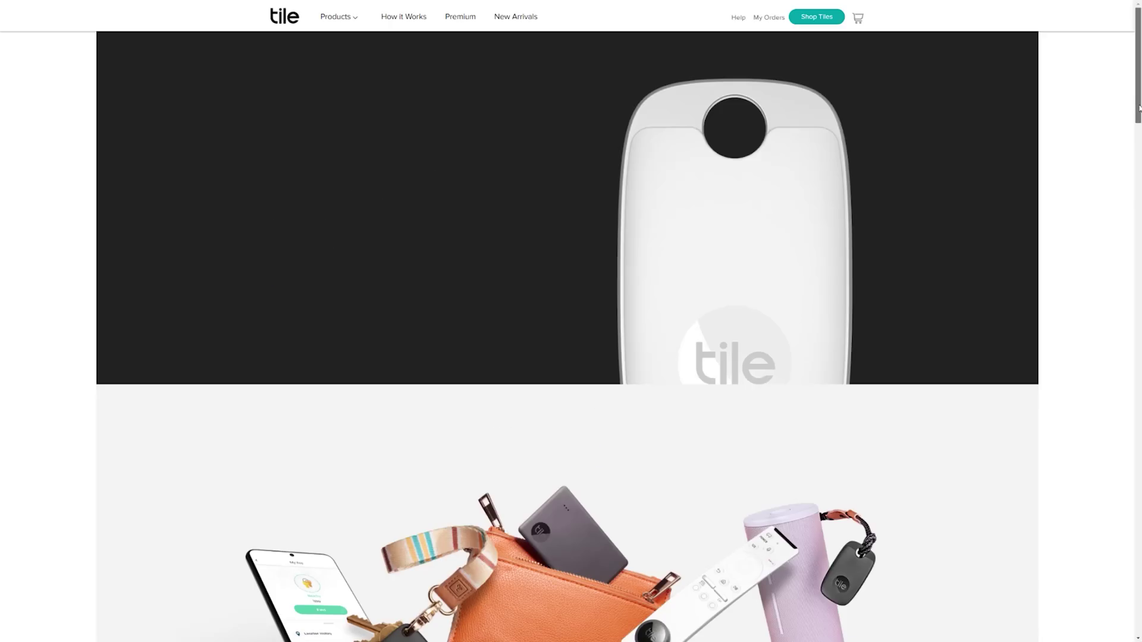
drag(1140, 108, 1138, 332)
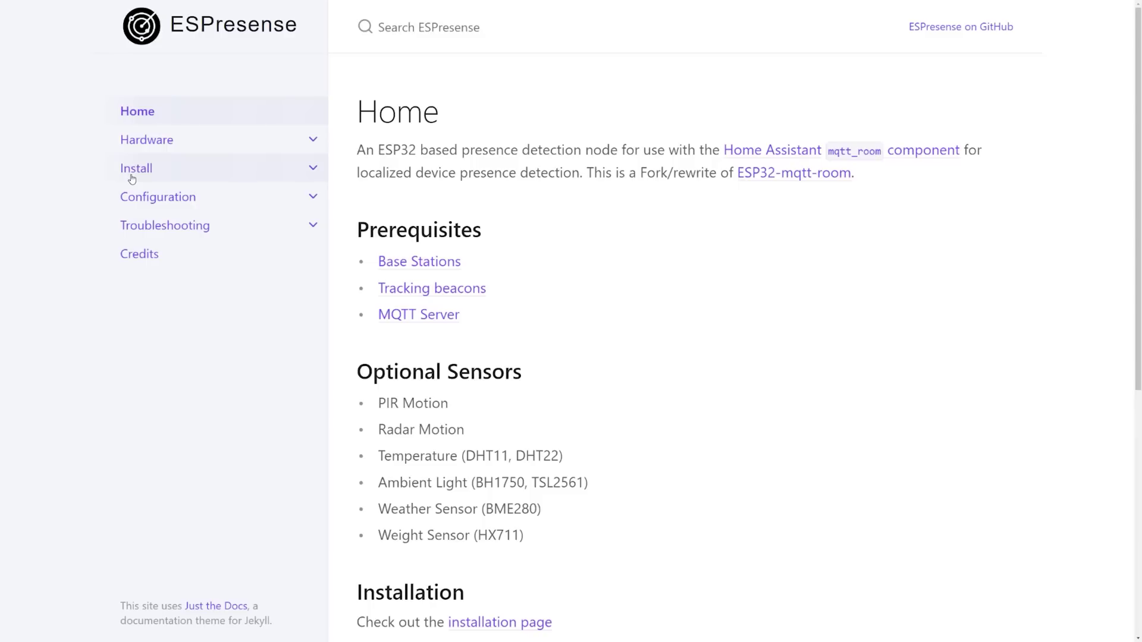
Step: On the Firmware install page, find no serial device to connect, then go to the CP2102 driver page
click(132, 178)
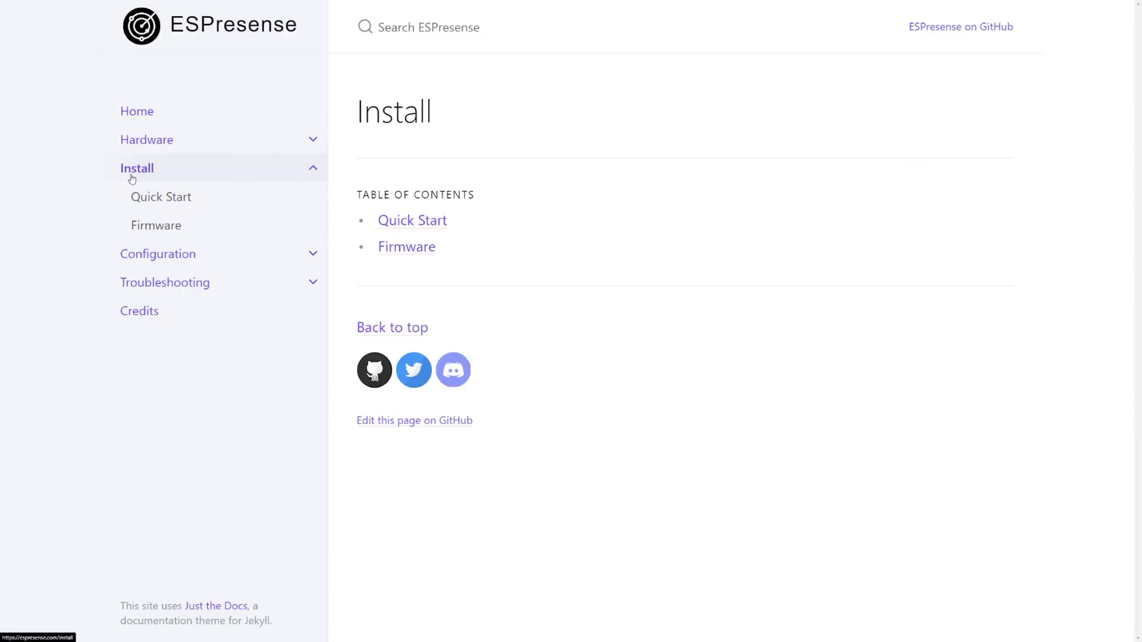
click(146, 230)
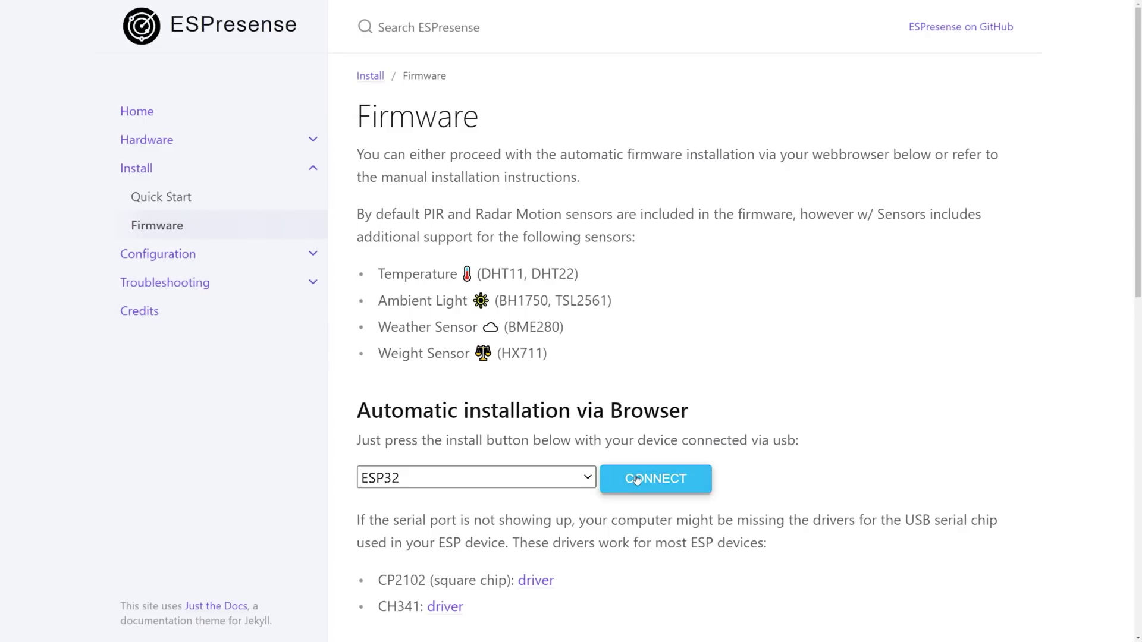
click(637, 479)
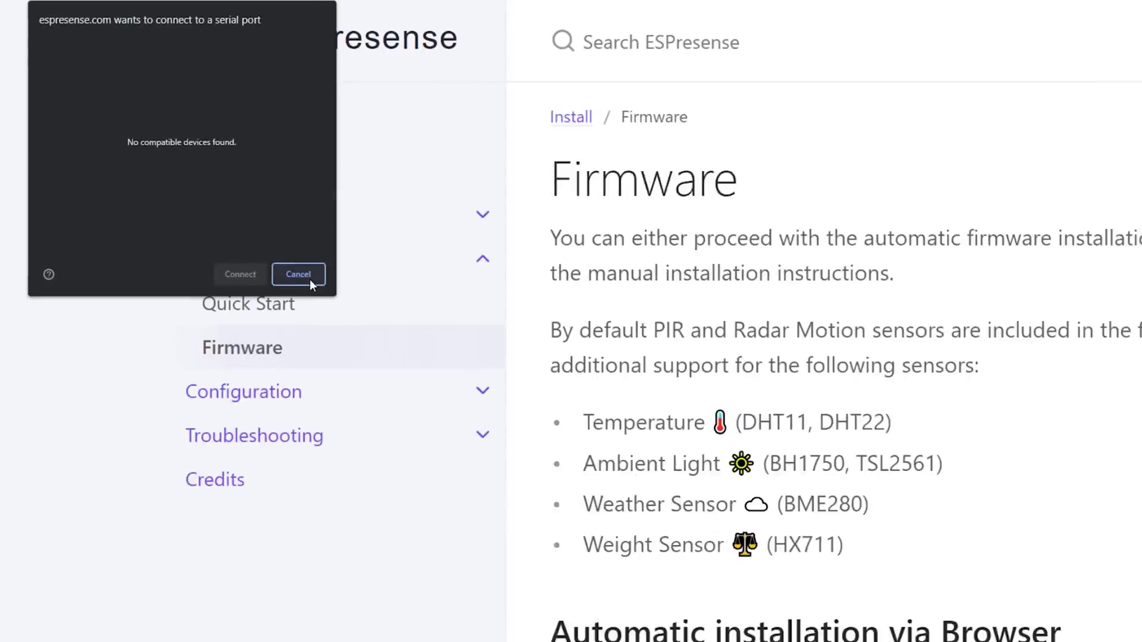
click(472, 434)
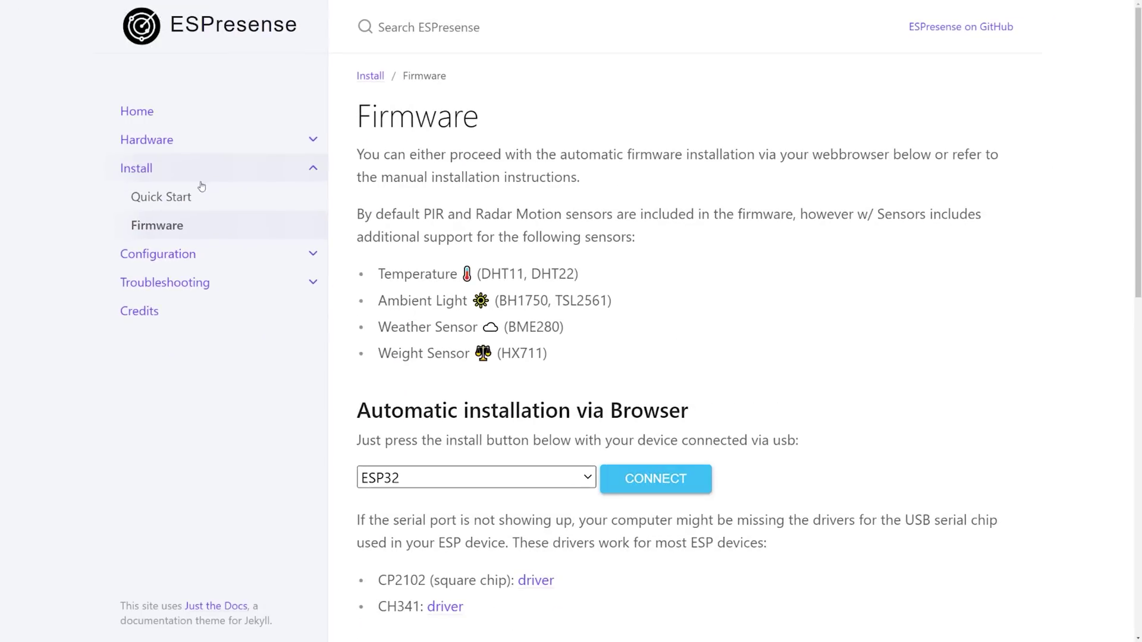
click(537, 580)
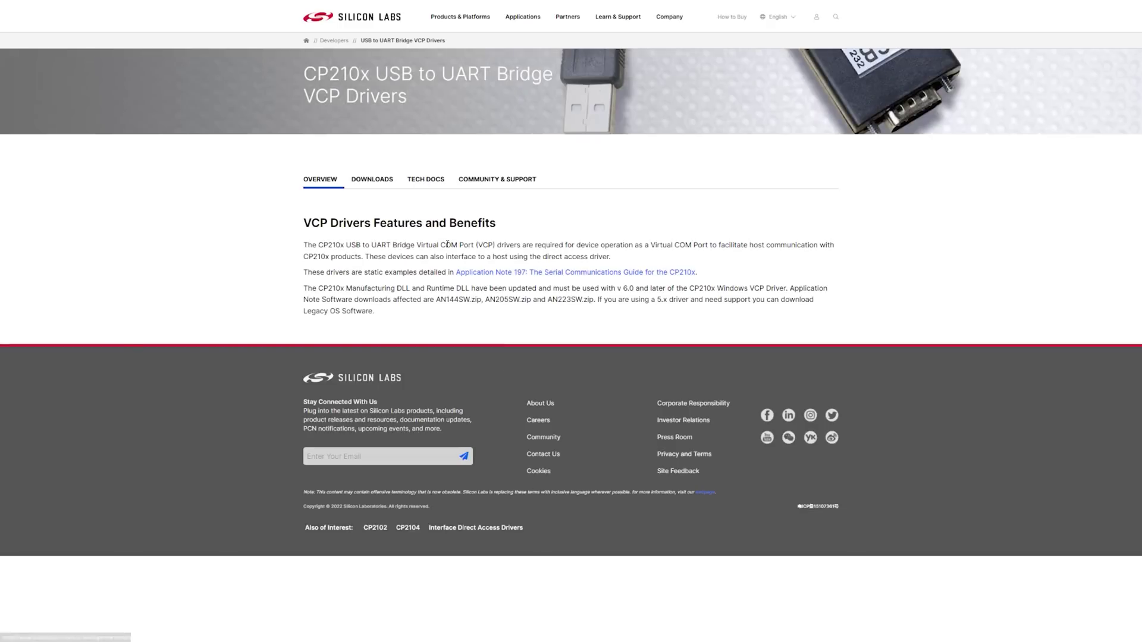
Step: Download the CP210x Universal Windows Driver from the Silicon Labs Downloads list
click(376, 181)
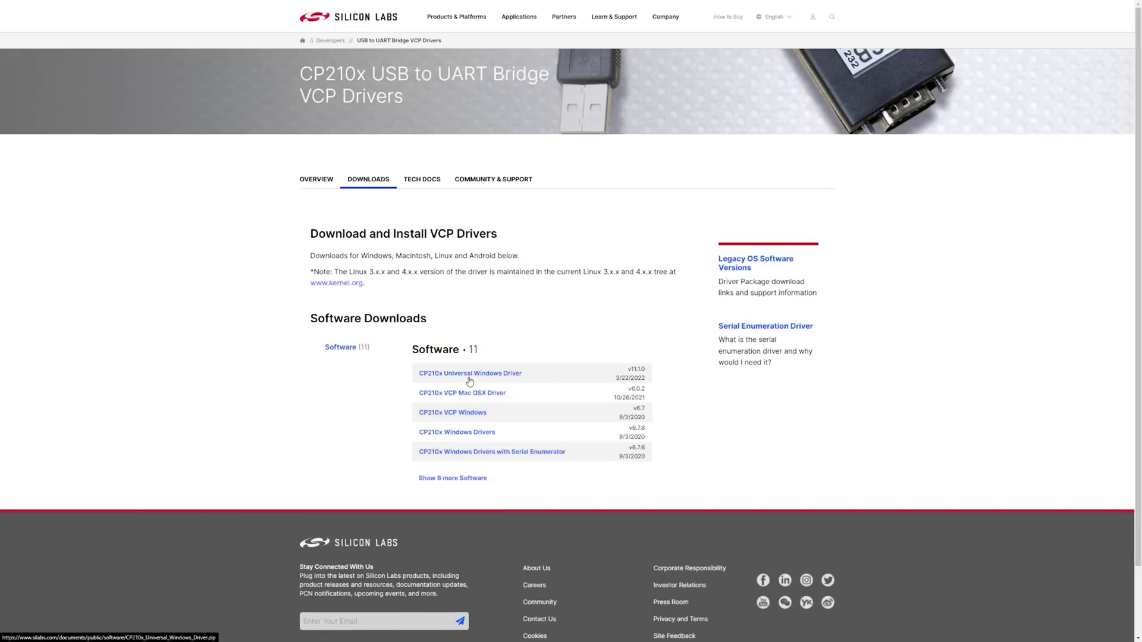
key(ctrl+plus)
key(ctrl+plus)
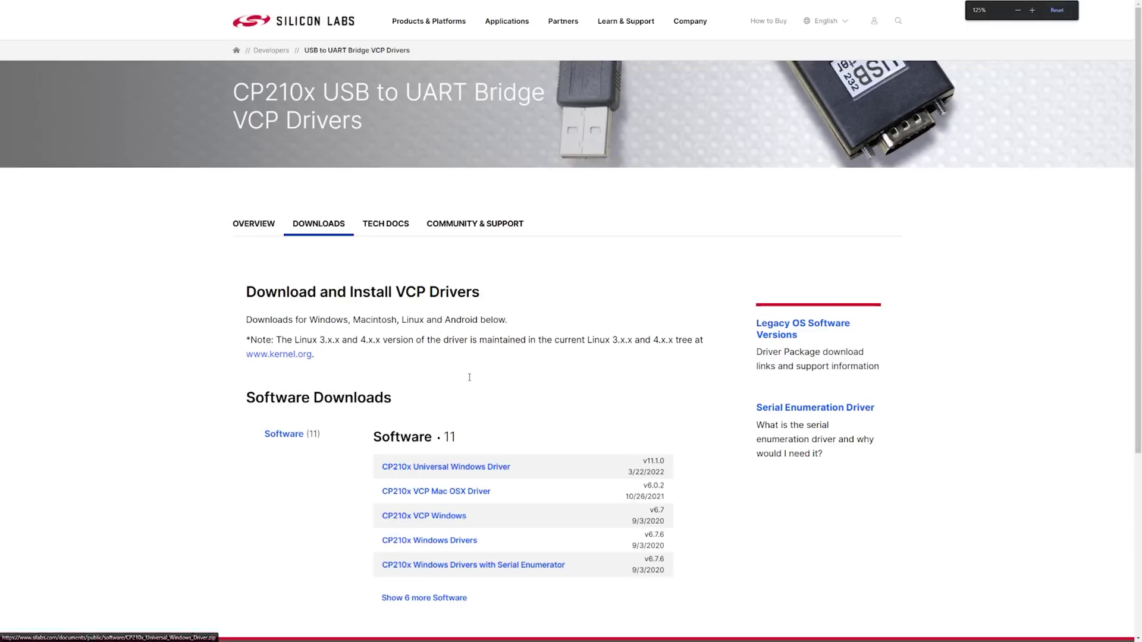
click(480, 470)
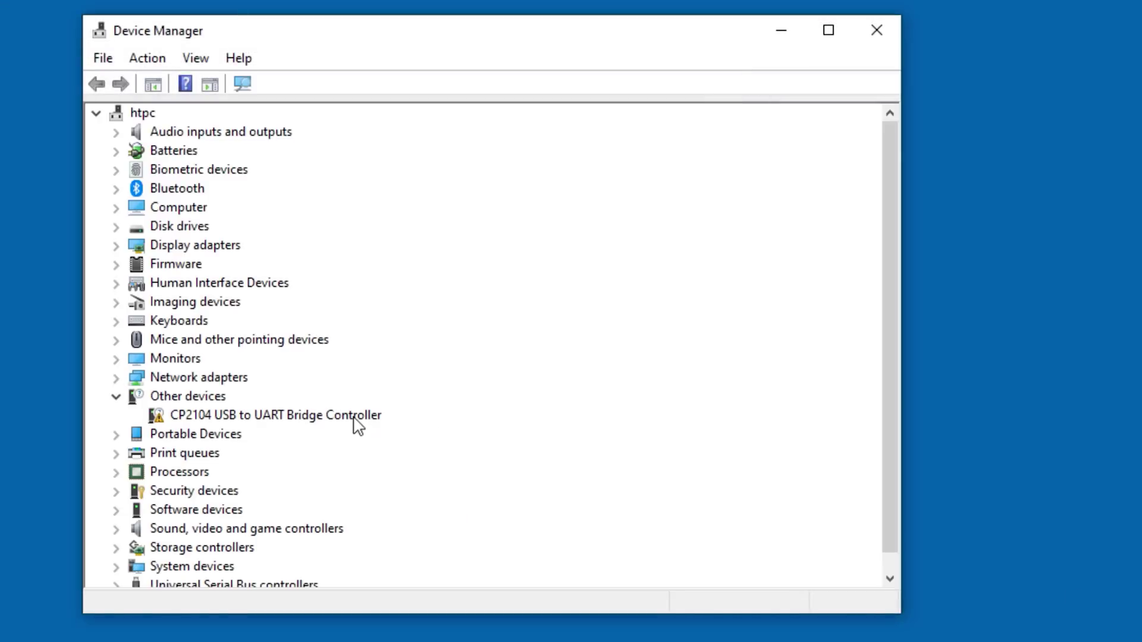
Step: Update the CP2104 USB to UART Bridge Controller's driver from the downloaded CP210x folder
click(268, 416)
right_click(268, 417)
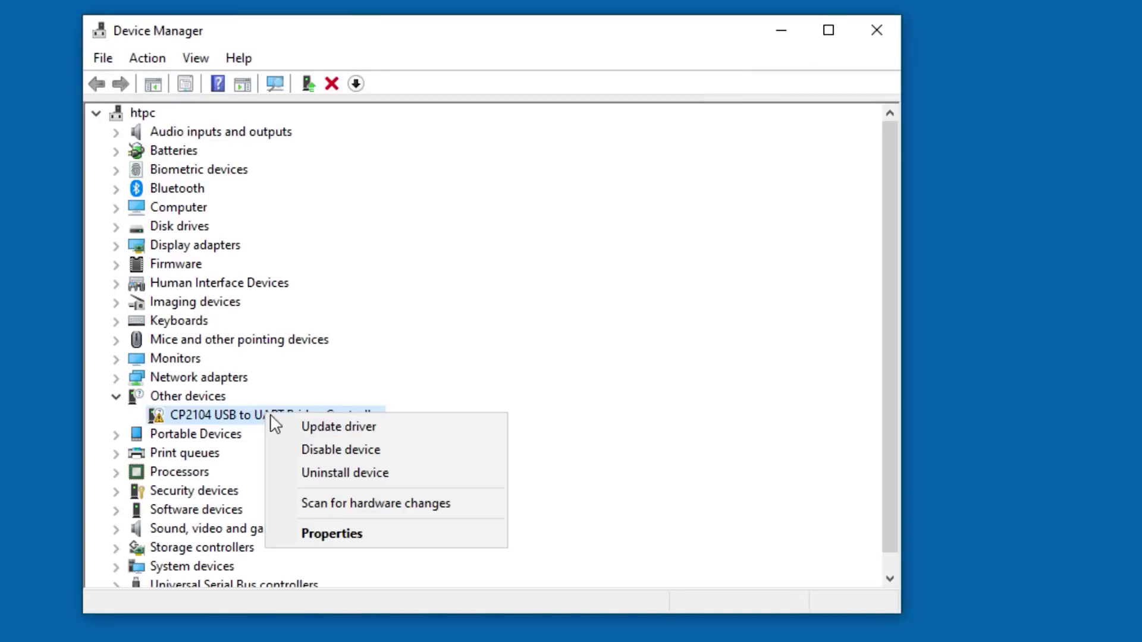
click(298, 426)
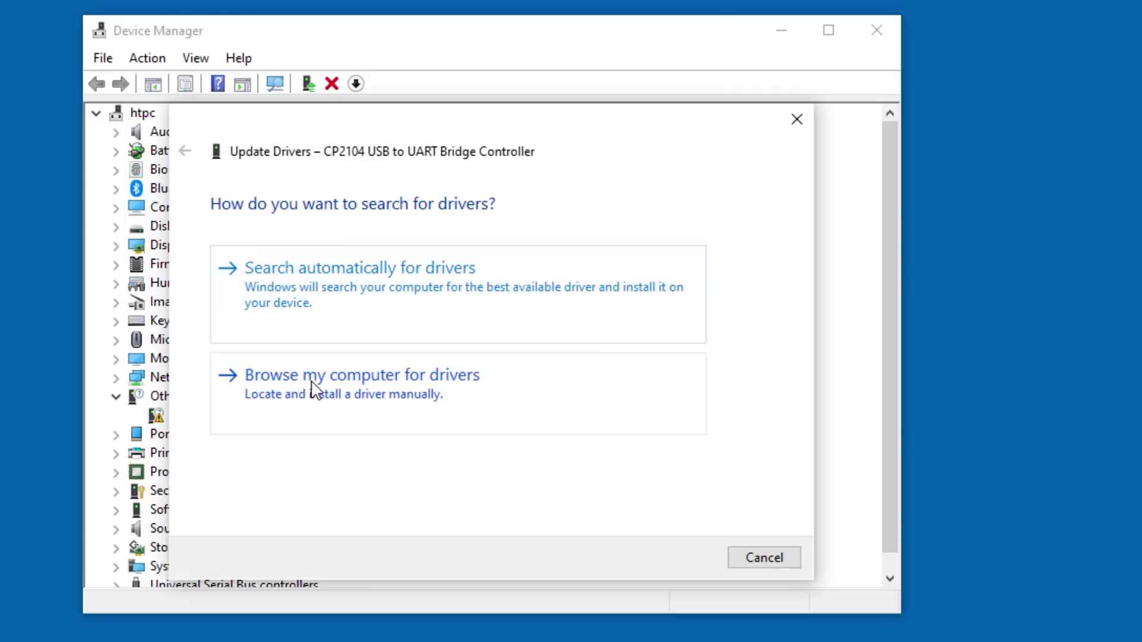
click(313, 391)
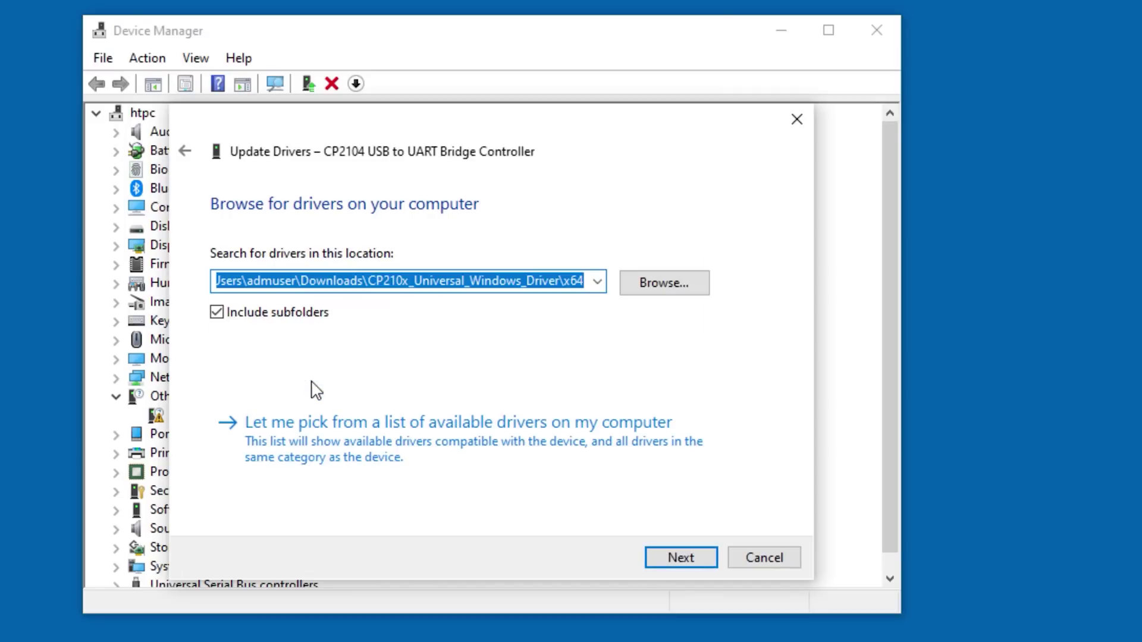
click(695, 558)
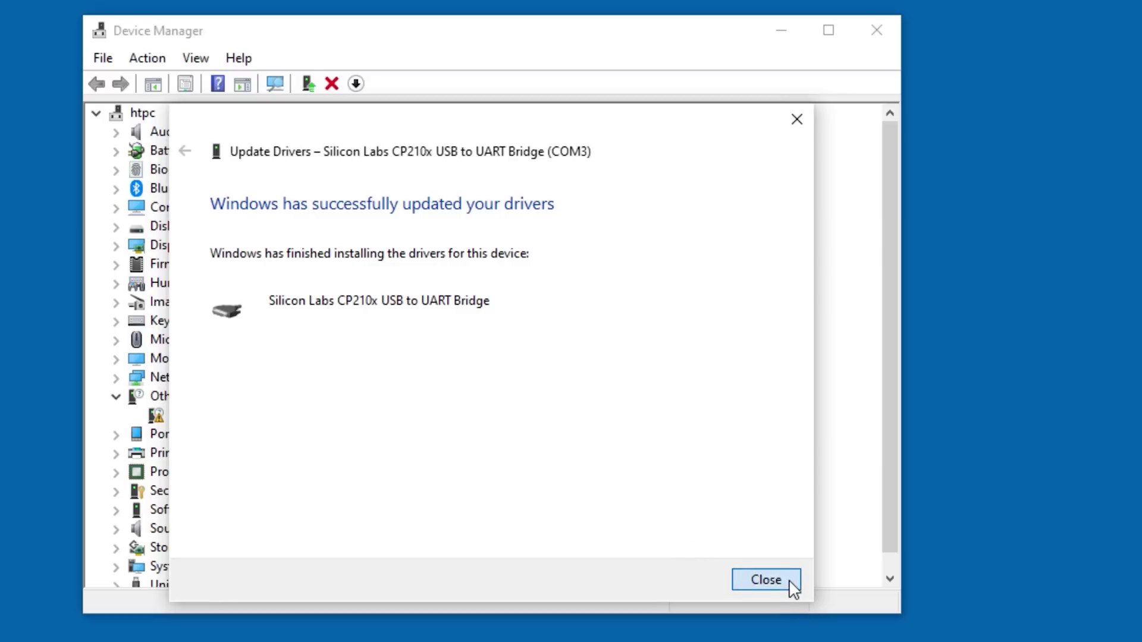
click(765, 580)
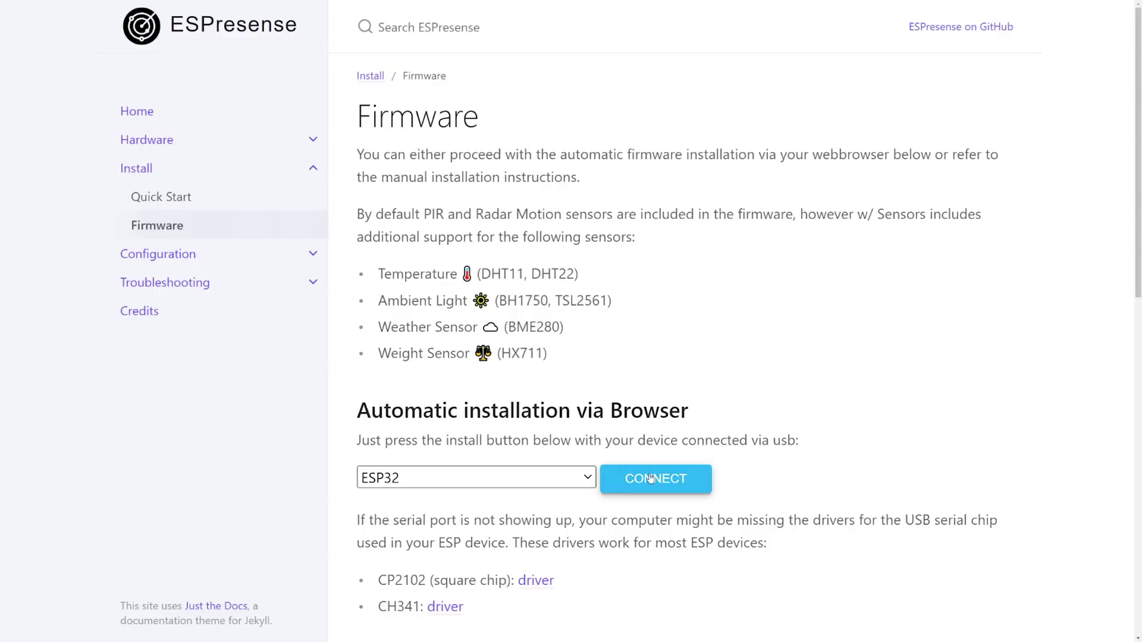
Step: Connect the web installer to the CP2104 serial port on COM3
click(639, 470)
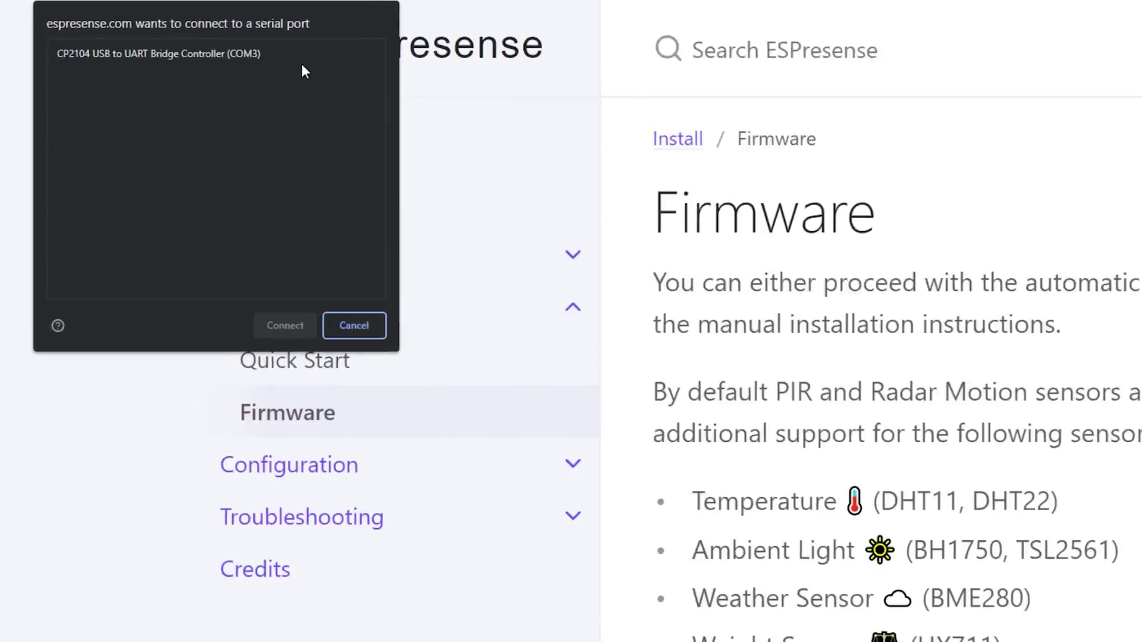
click(143, 30)
click(158, 180)
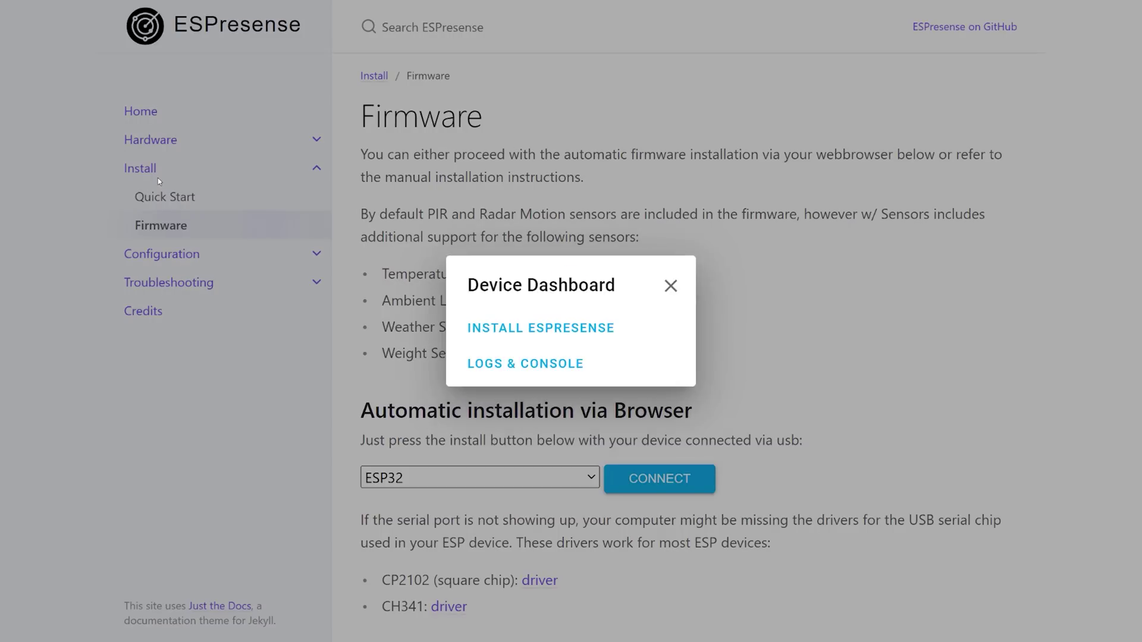
Step: Install ESPresense on the board with Erase device ticked
click(518, 334)
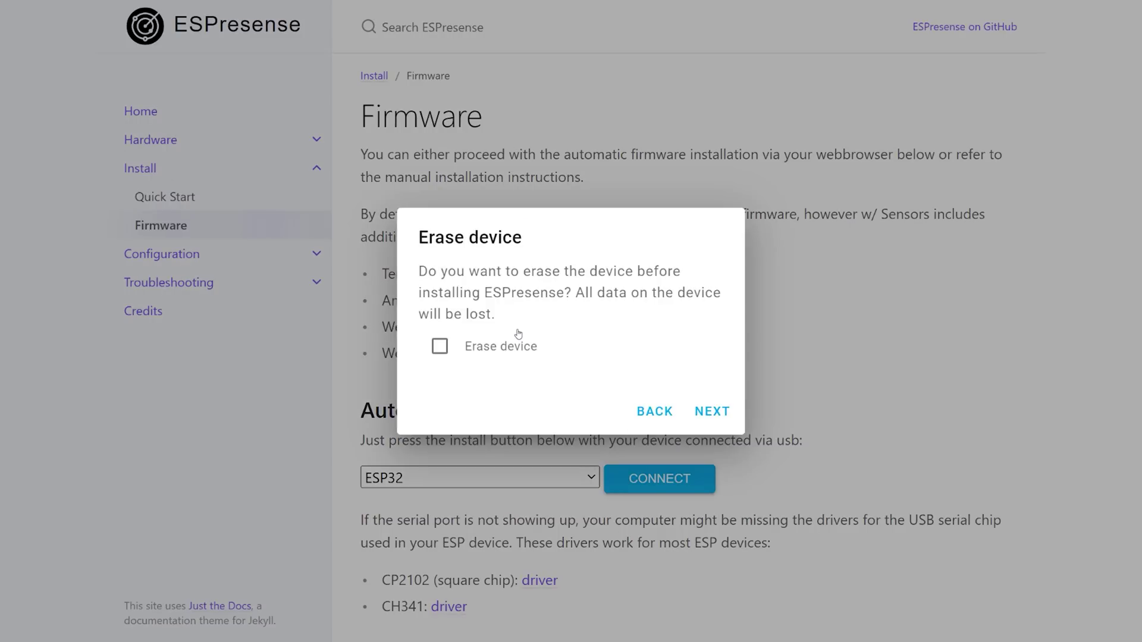
click(531, 347)
click(712, 411)
click(716, 383)
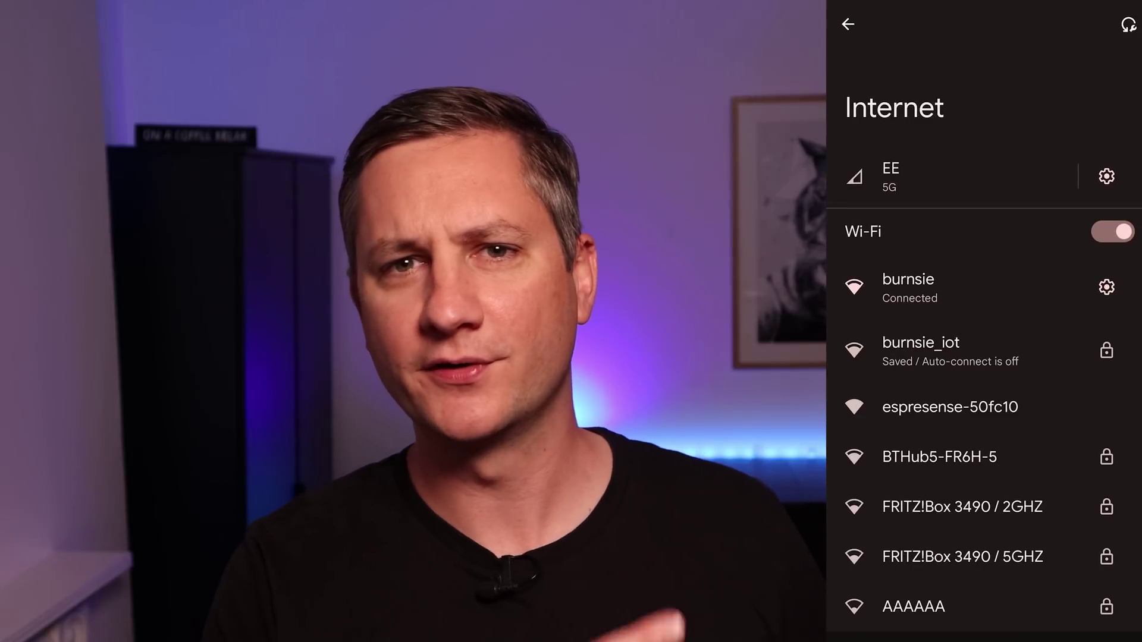
Step: Join the espresense-50fc10 Wi-Fi network on the phone
click(950, 413)
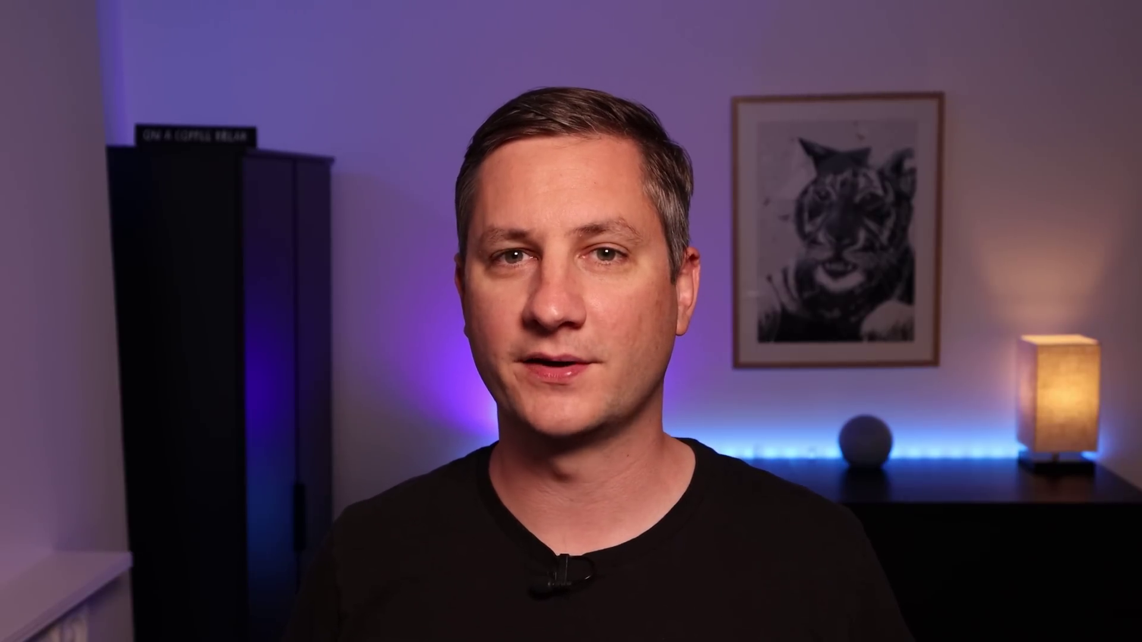
Step: Choose the IoT Wi-Fi network, enter its password, and set the node's room name
click(882, 286)
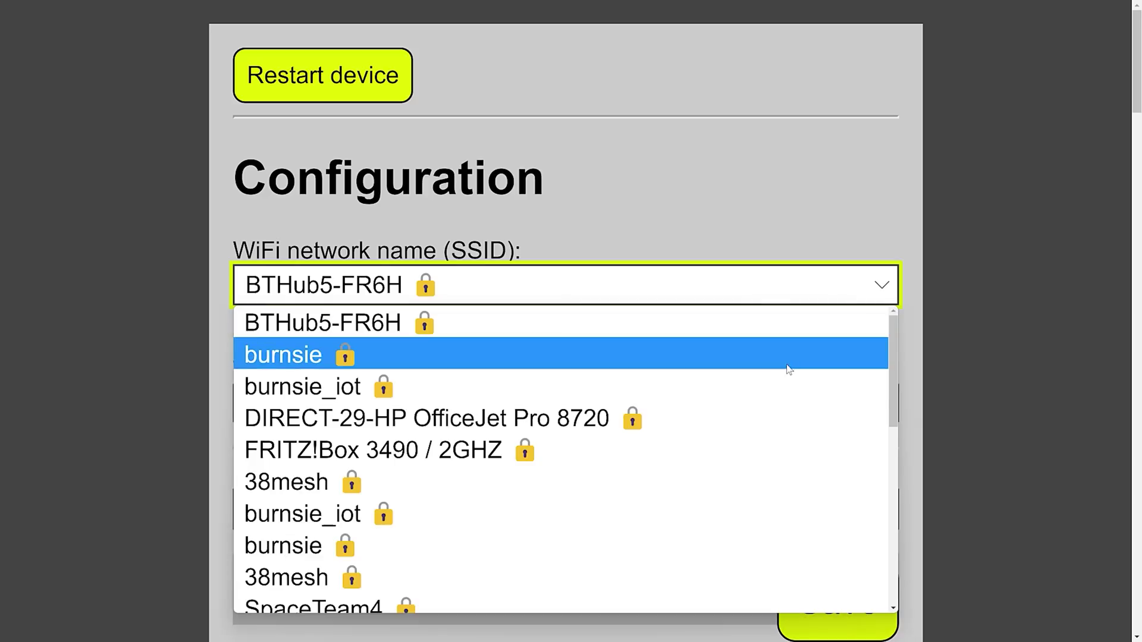
click(793, 386)
click(682, 407)
text(myssid)
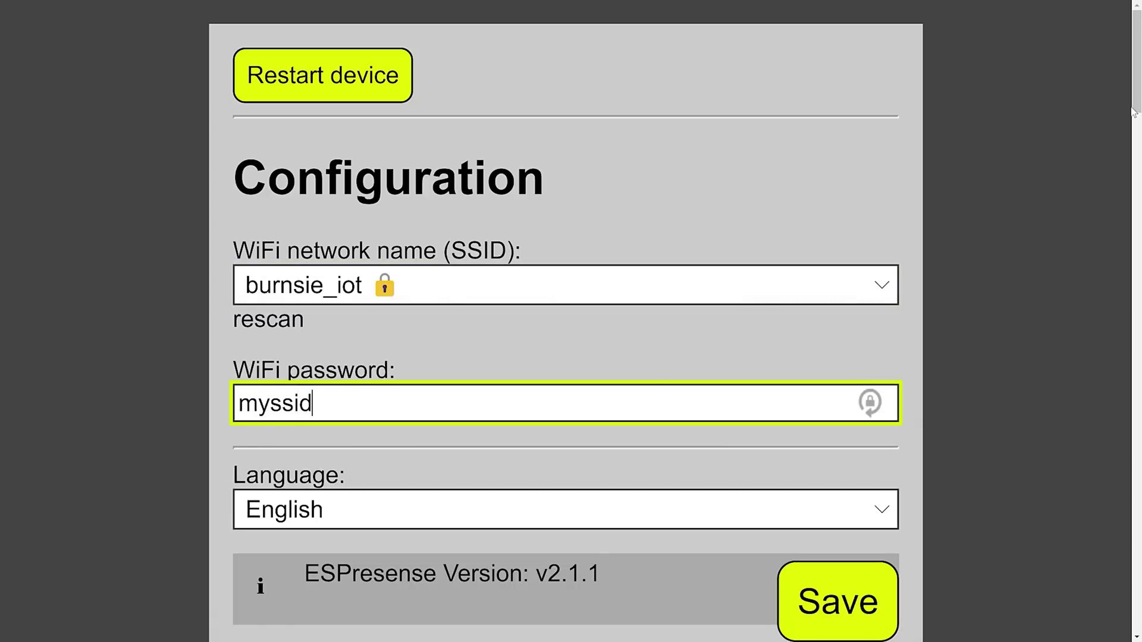
drag(1133, 112, 1137, 199)
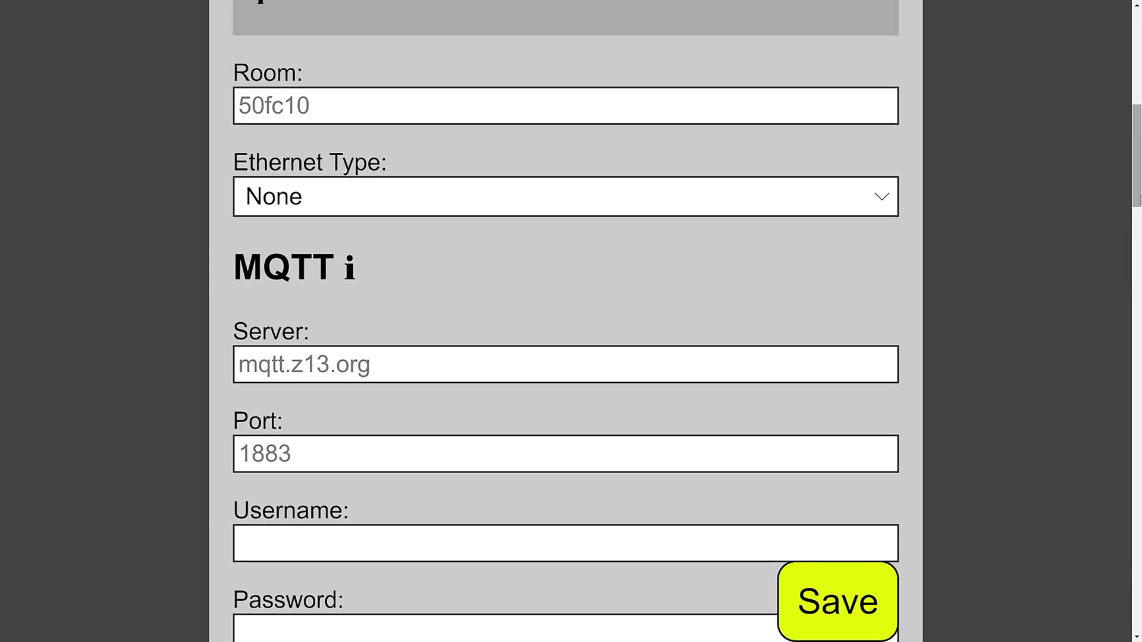
click(836, 107)
text(The Bedroom)
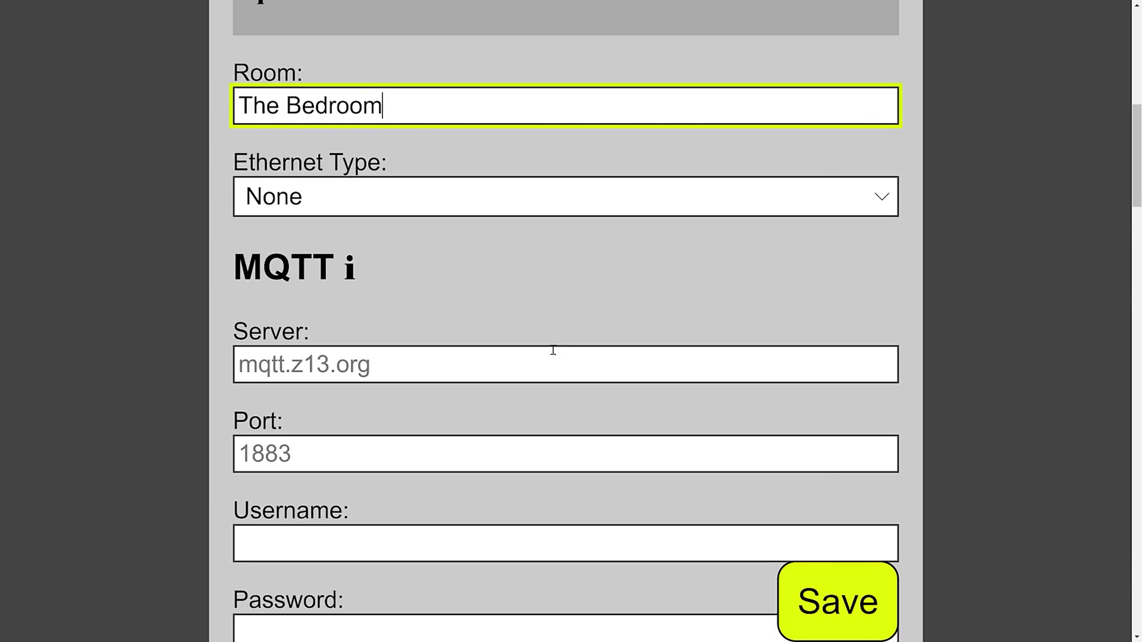
Step: Enter the MQTT server address, username and password, and untick Status LED
click(553, 351)
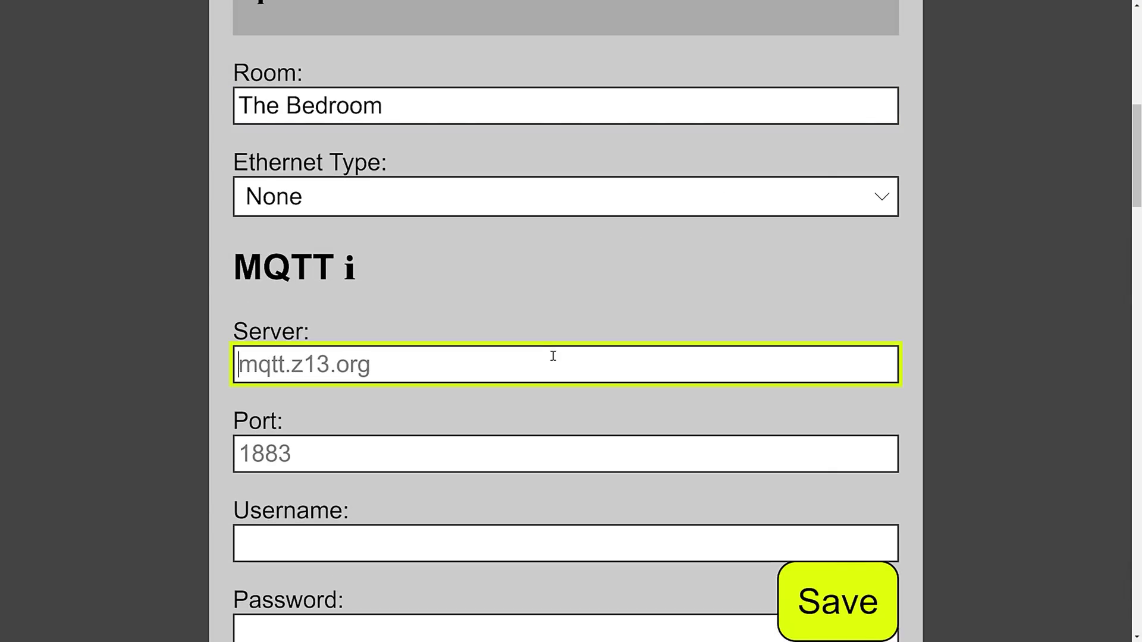
text(192.168.1.3)
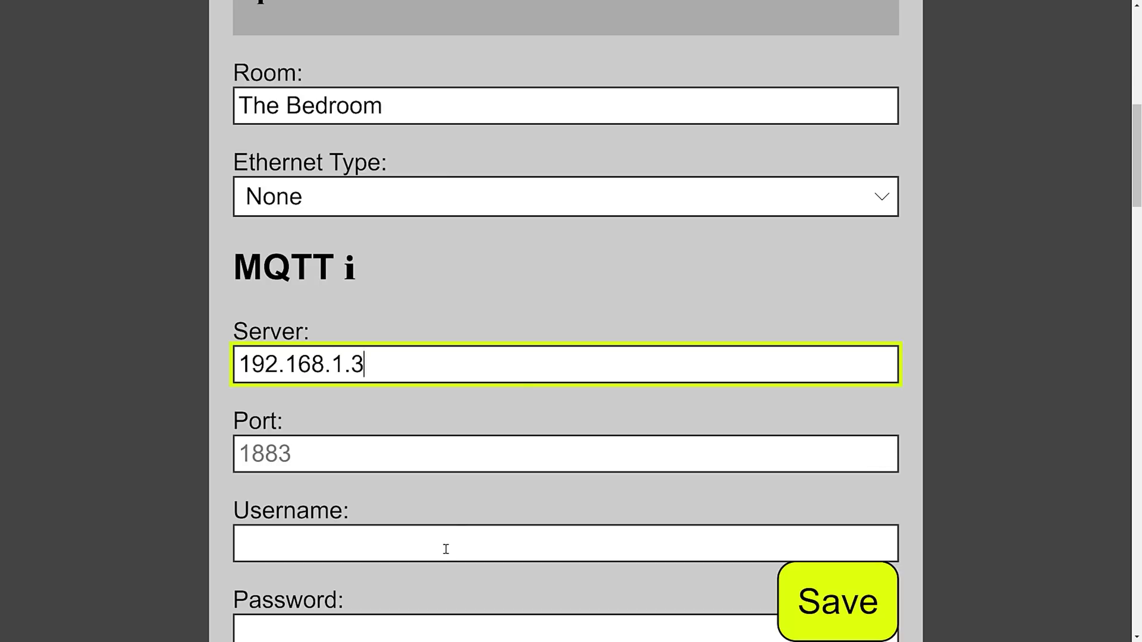
click(446, 549)
text(hass)
scroll(446, 549, down, 2)
click(446, 549)
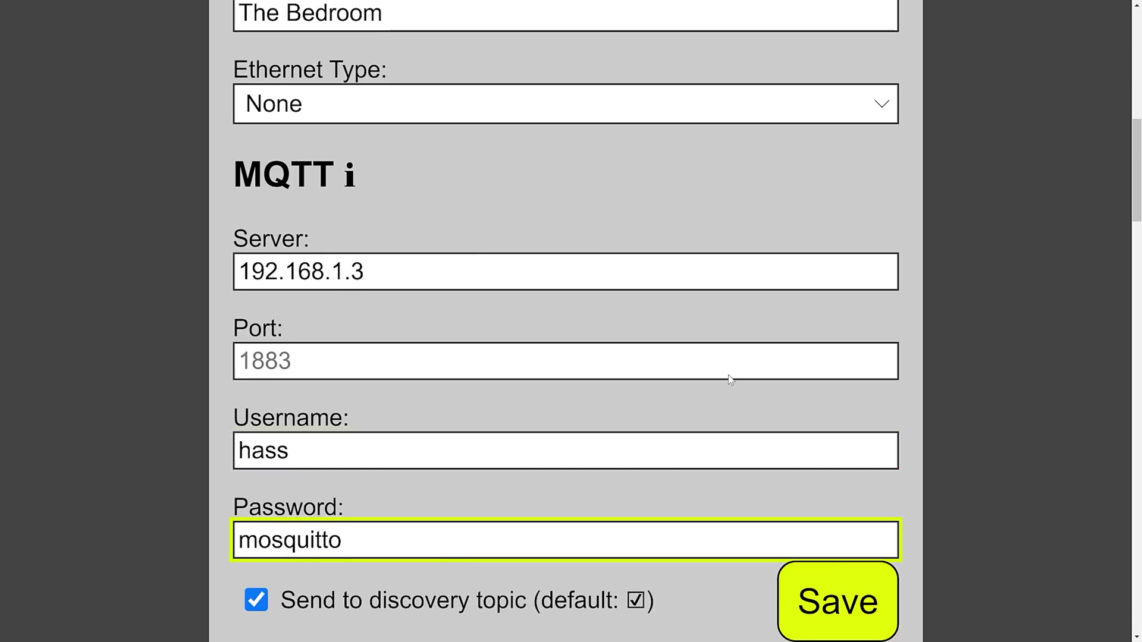
drag(1137, 184, 1113, 589)
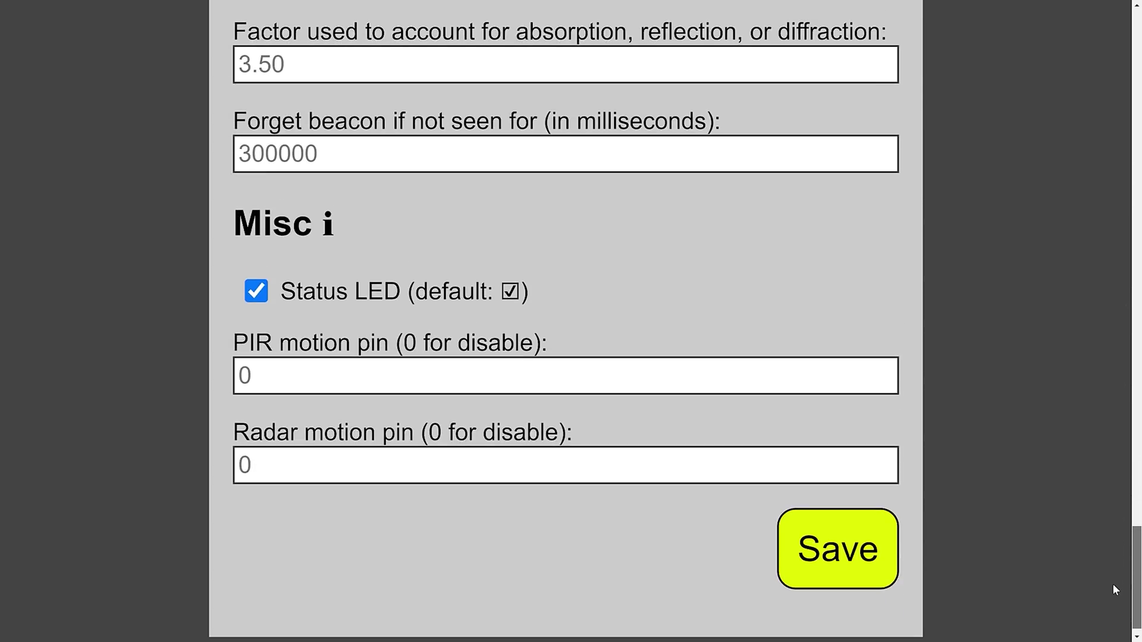
click(256, 292)
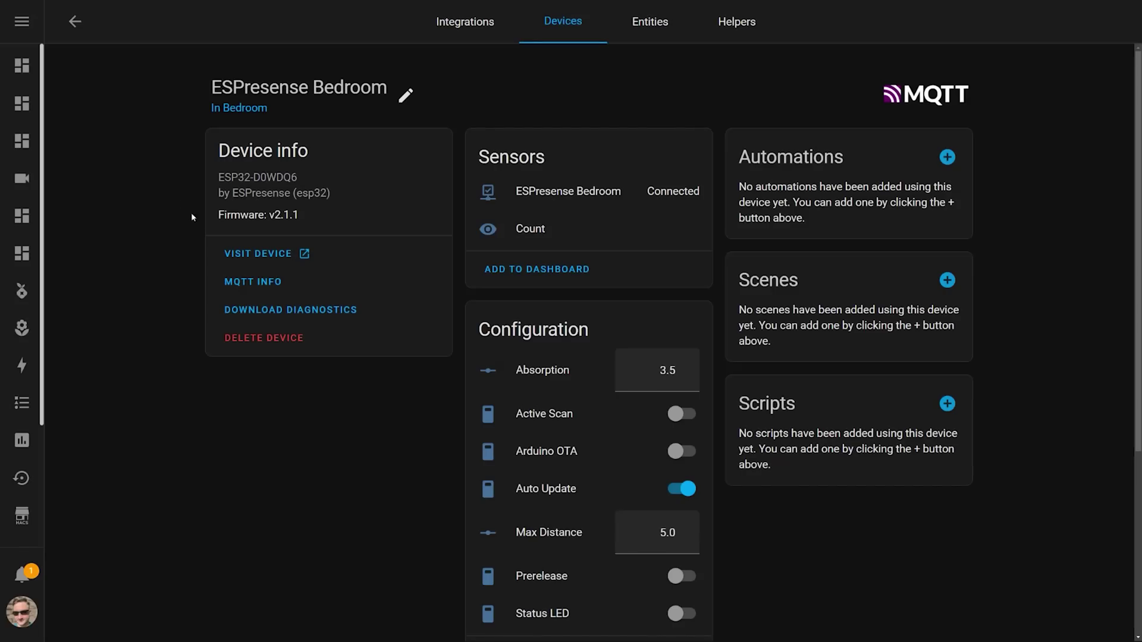
Step: Use VISIT DEVICE in the Device info card to reach the Bedroom node's configuration page
scroll(571, 331, down, 2)
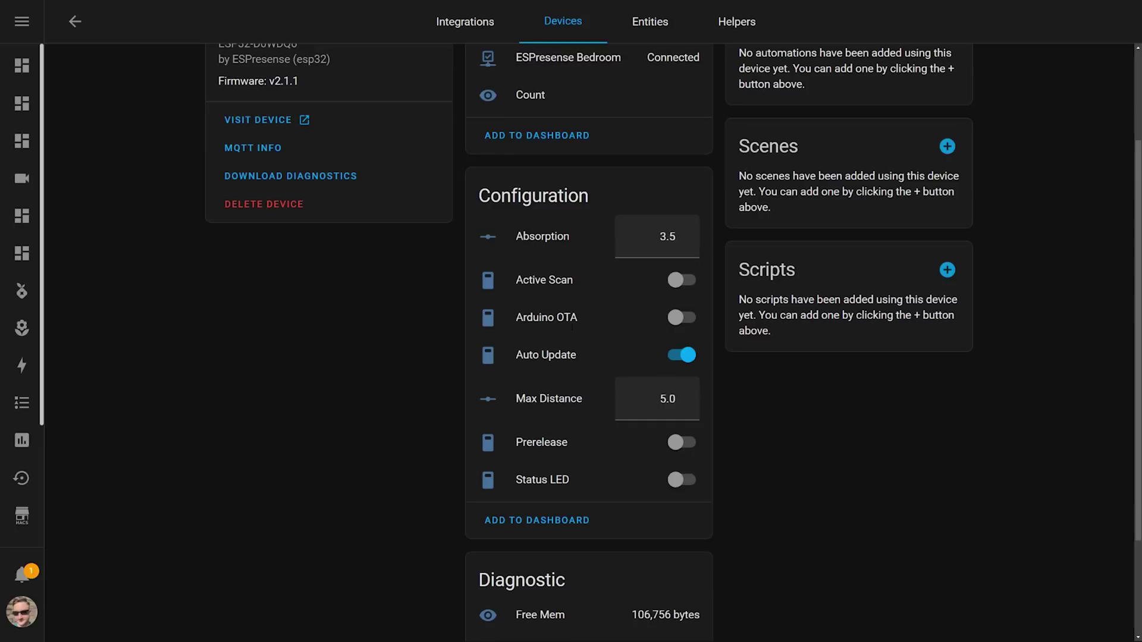
scroll(572, 326, up, 2)
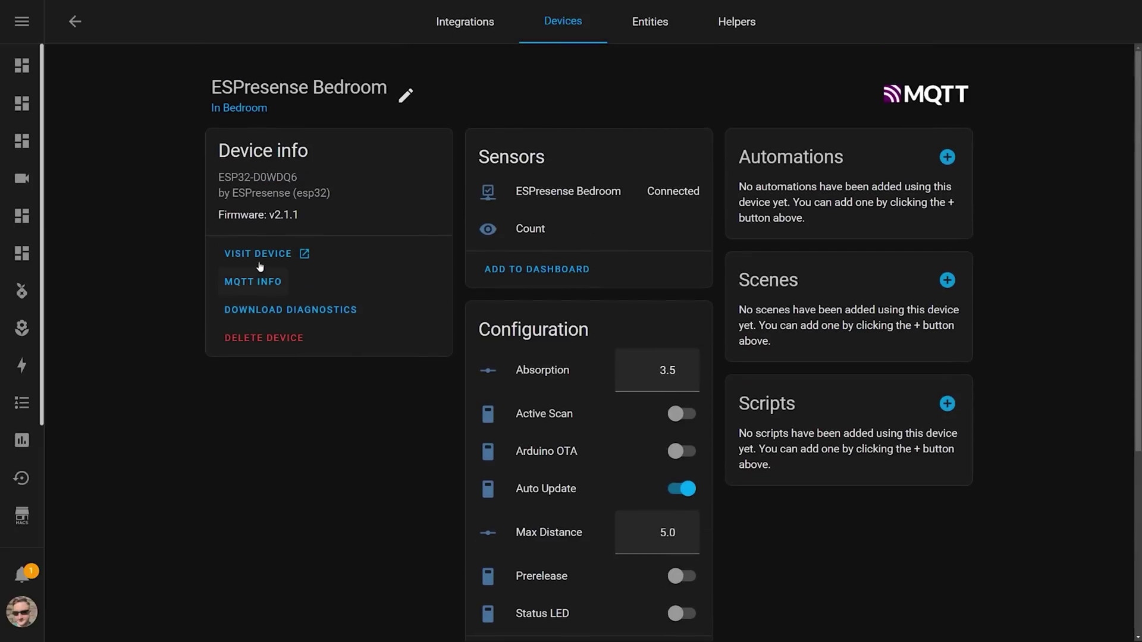
click(258, 254)
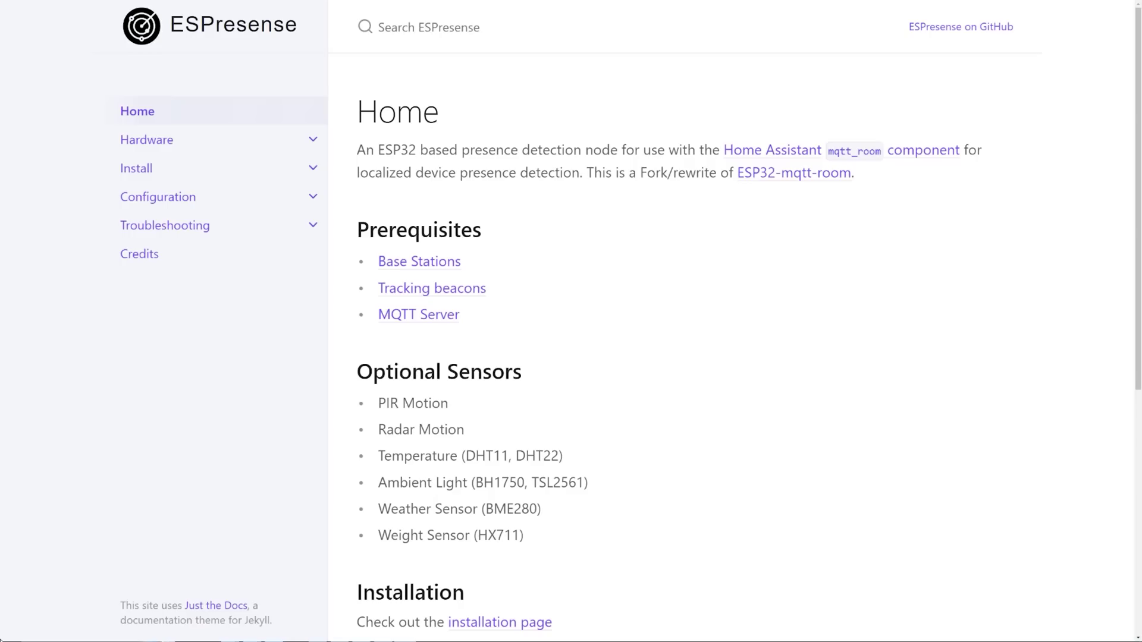
Step: Connect the Troubleshooting Web Terminal to the ESP32's CP2104 COM3 serial port
click(313, 225)
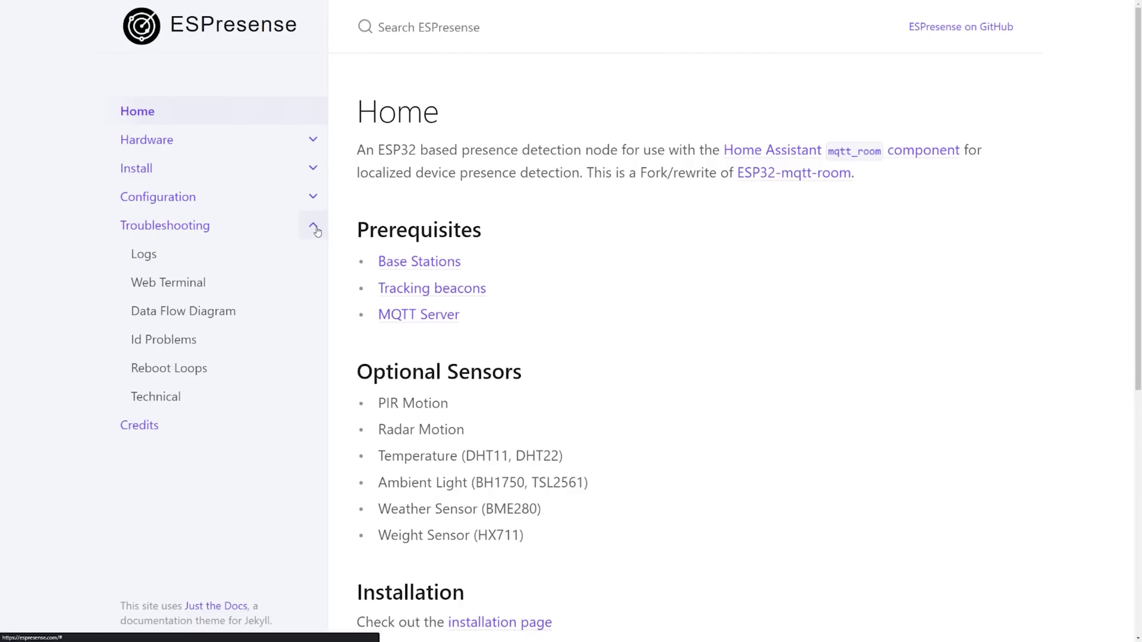
click(208, 283)
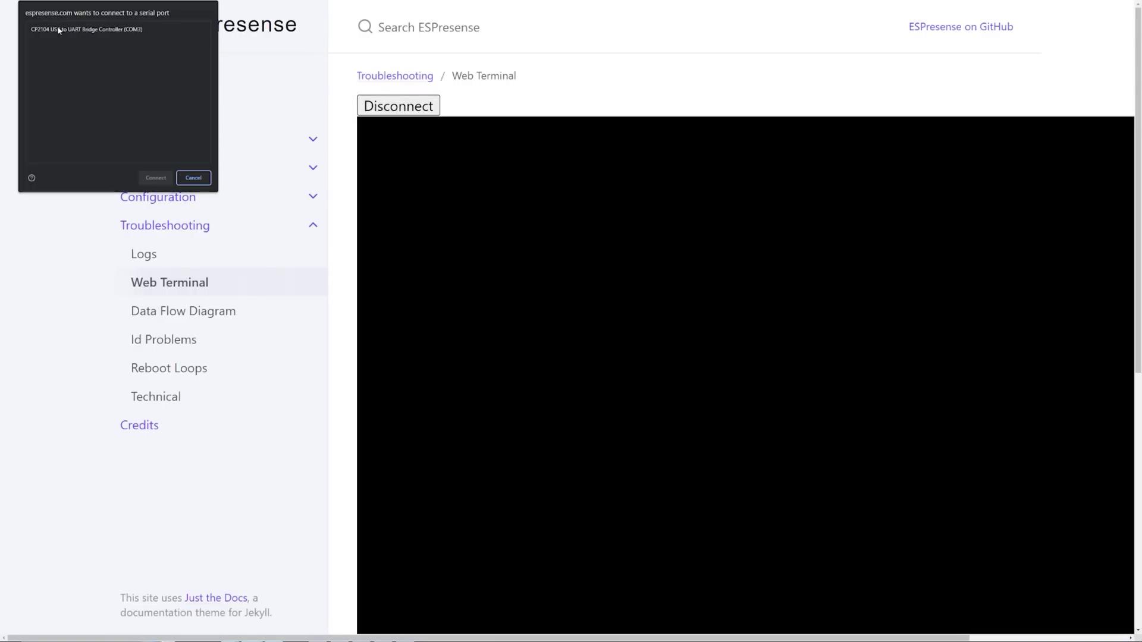
click(45, 30)
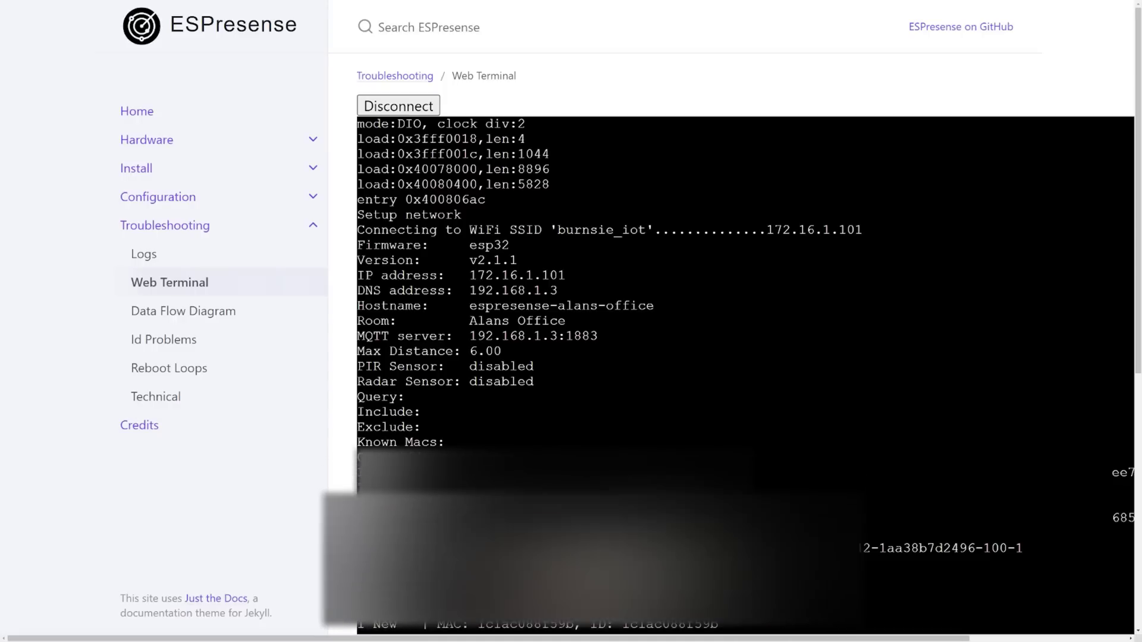
Step: Copy the new iBeacon MAC and ID line from the terminal output
drag(438, 548, 1021, 551)
right_click(1014, 551)
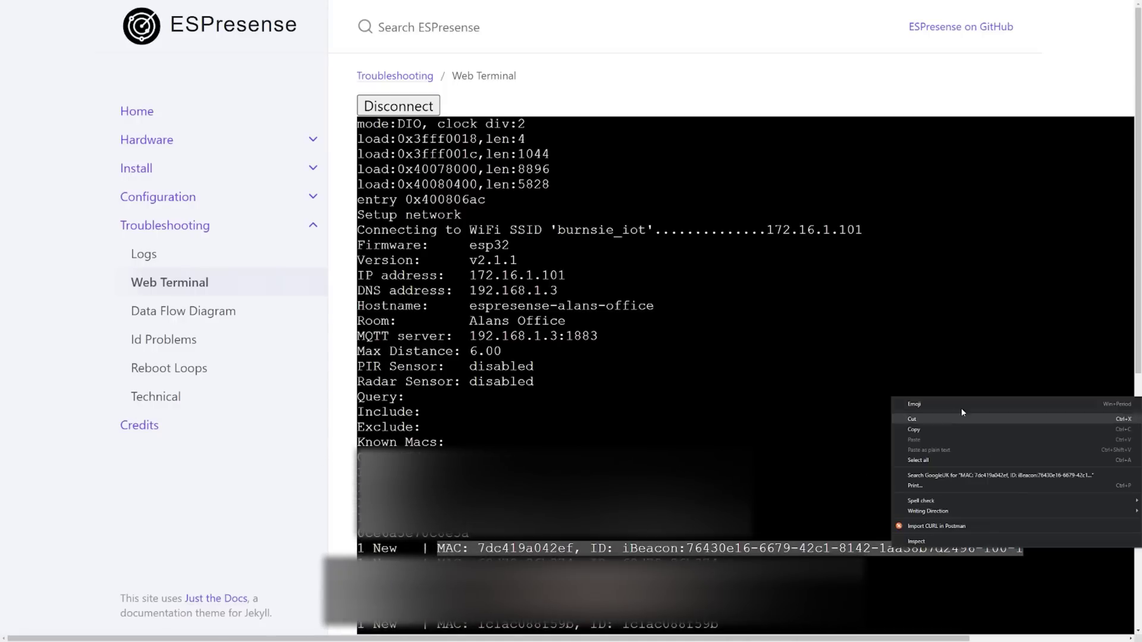
click(958, 419)
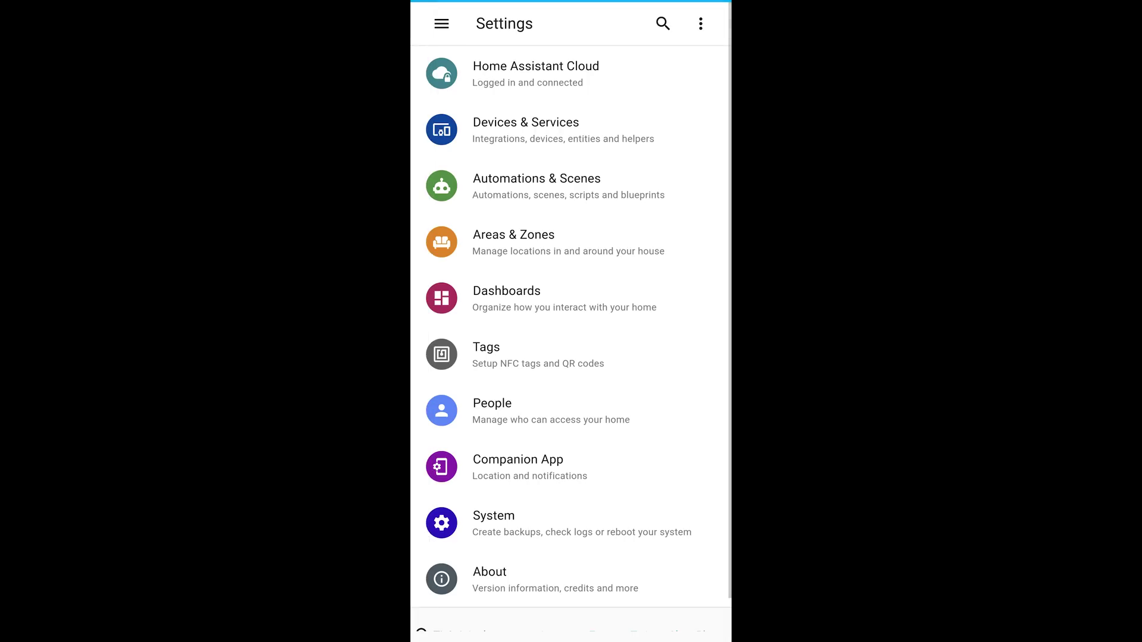
Step: Enable the Companion app's BLE Transmitter sensor and bring up its beacon id for copying
click(517, 467)
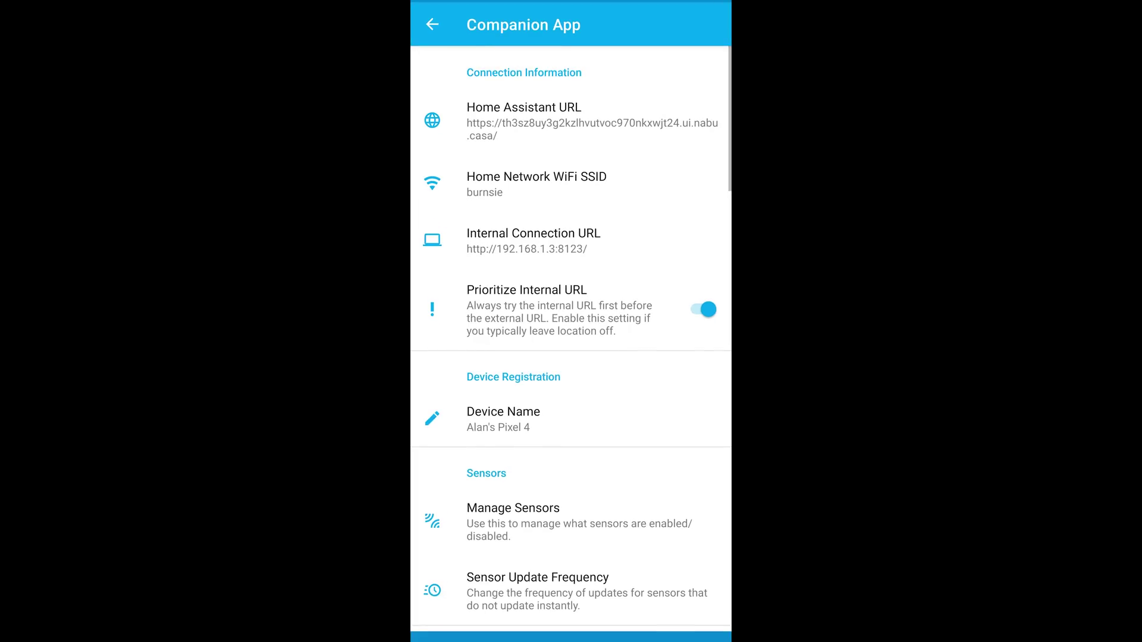
click(513, 520)
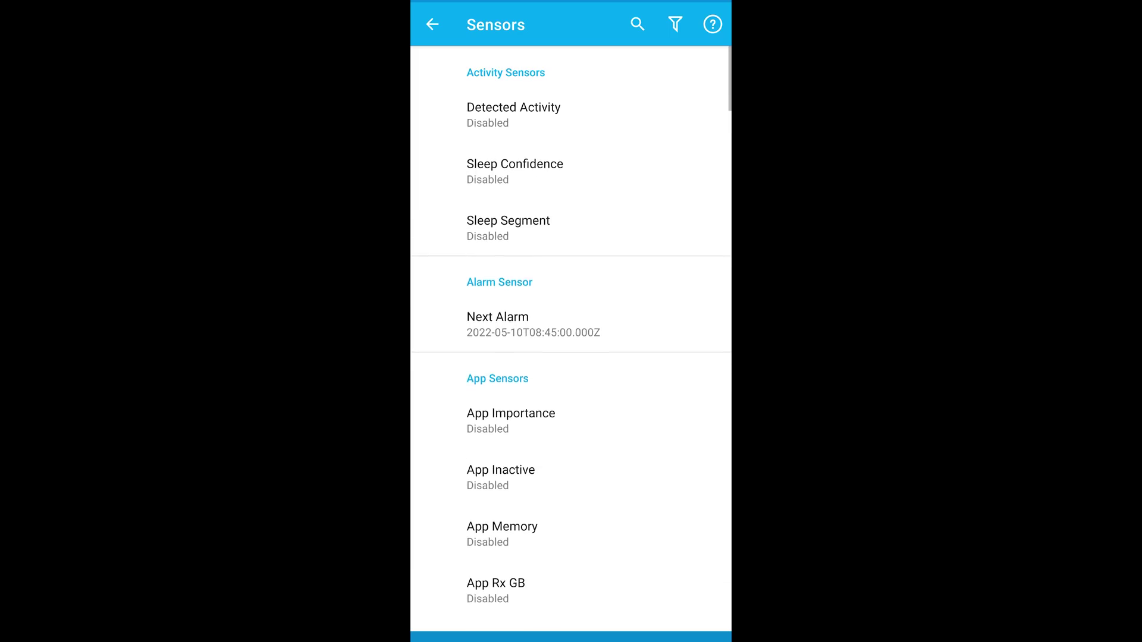
scroll(571, 333, down, 5)
scroll(571, 333, down, 15)
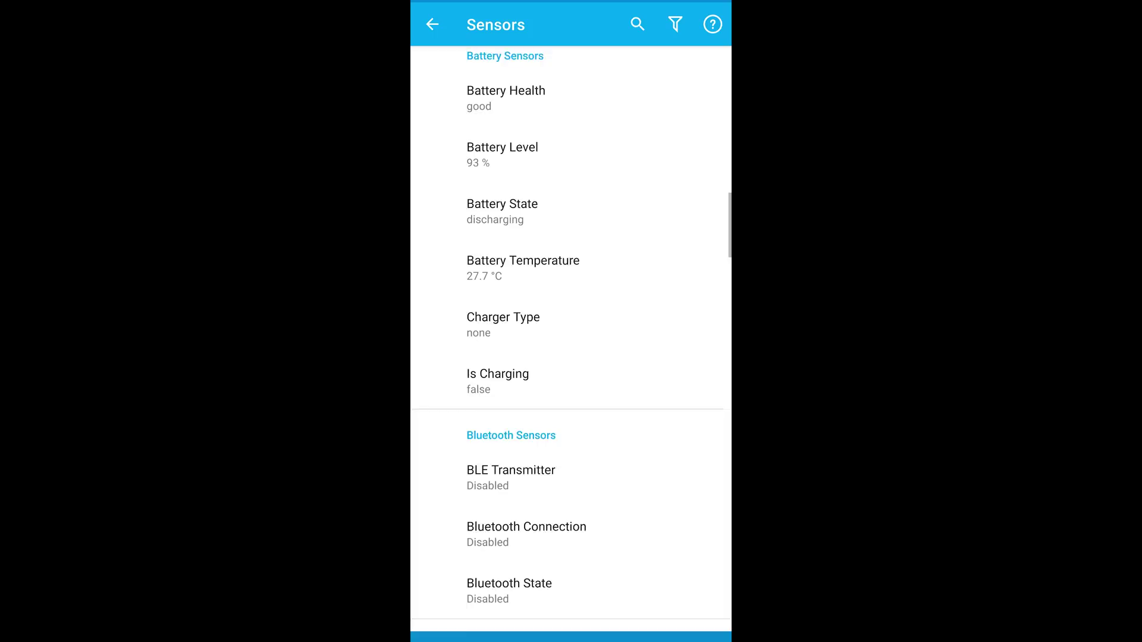
scroll(571, 333, down, 1)
click(510, 201)
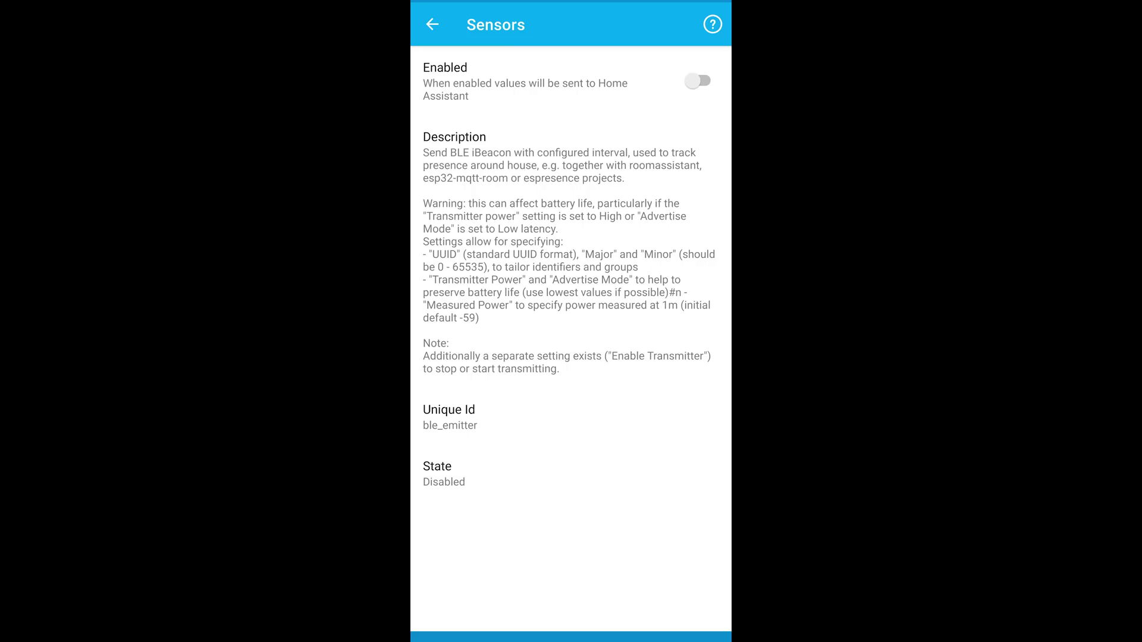
click(698, 81)
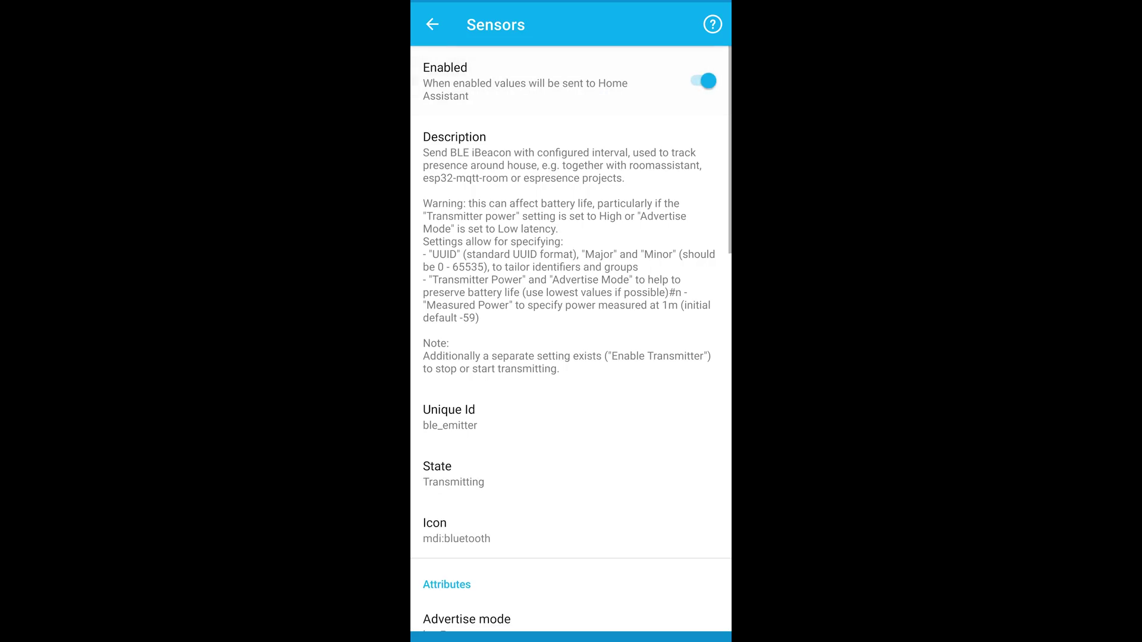
scroll(571, 333, down, 7)
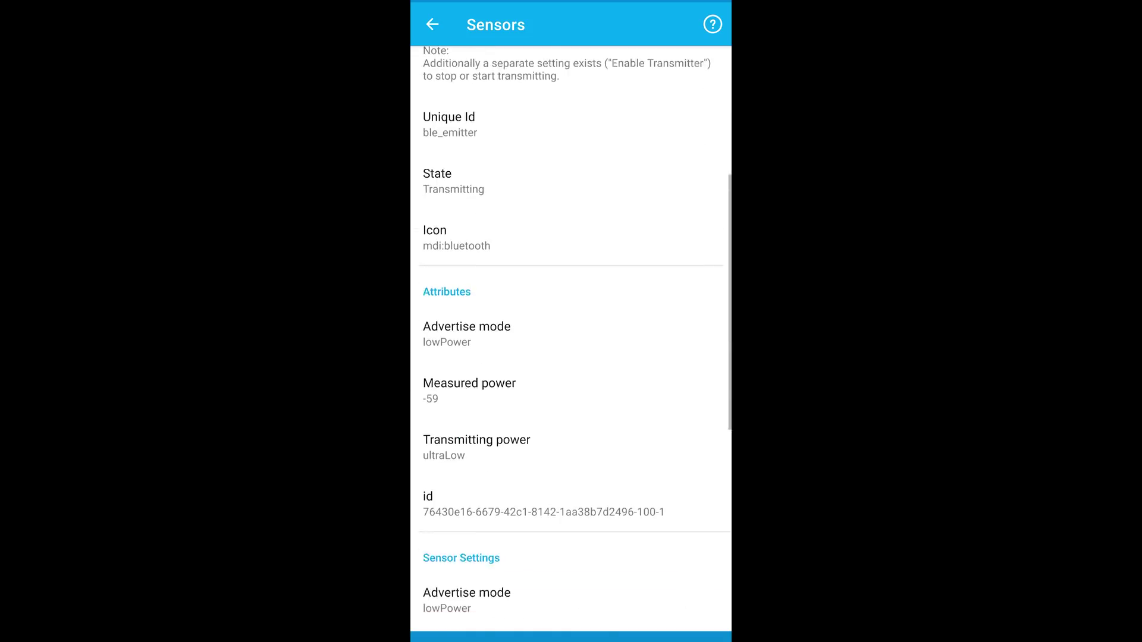
click(583, 402)
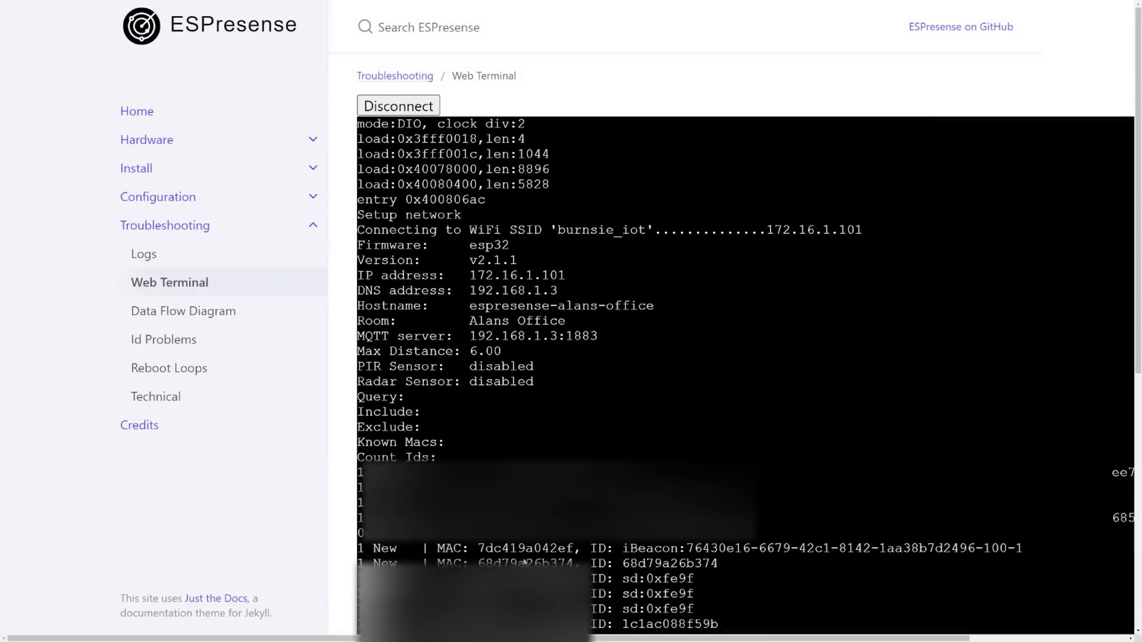
Step: Copy the phone's 'New | MAC … ID: iBeacon' line from the ESP32 terminal output
drag(439, 551, 1019, 552)
right_click(1019, 551)
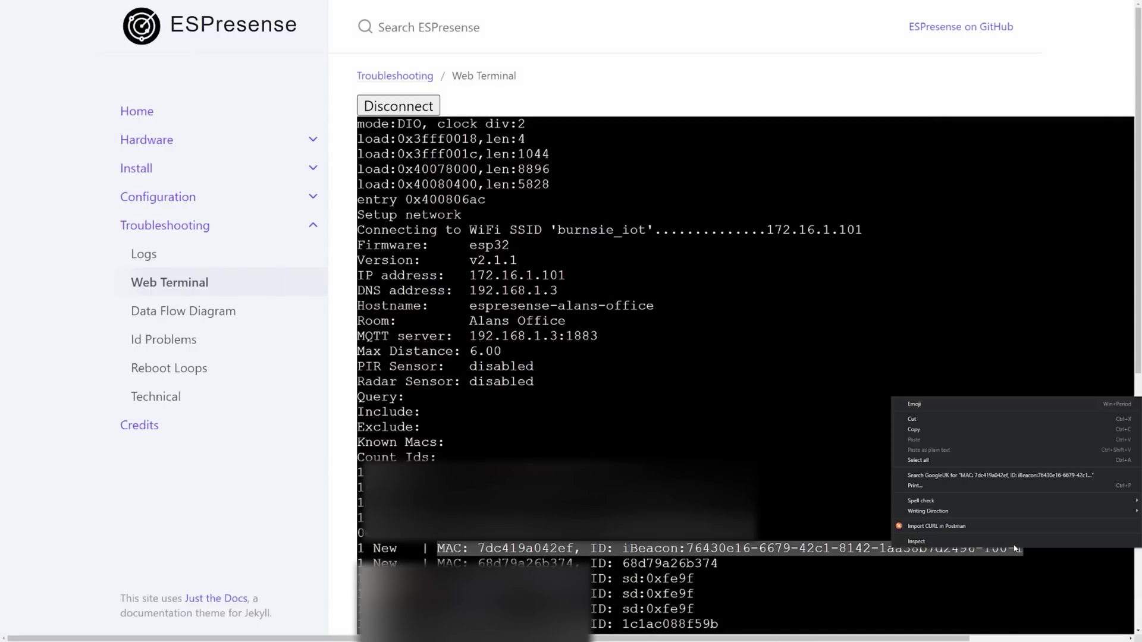
click(958, 431)
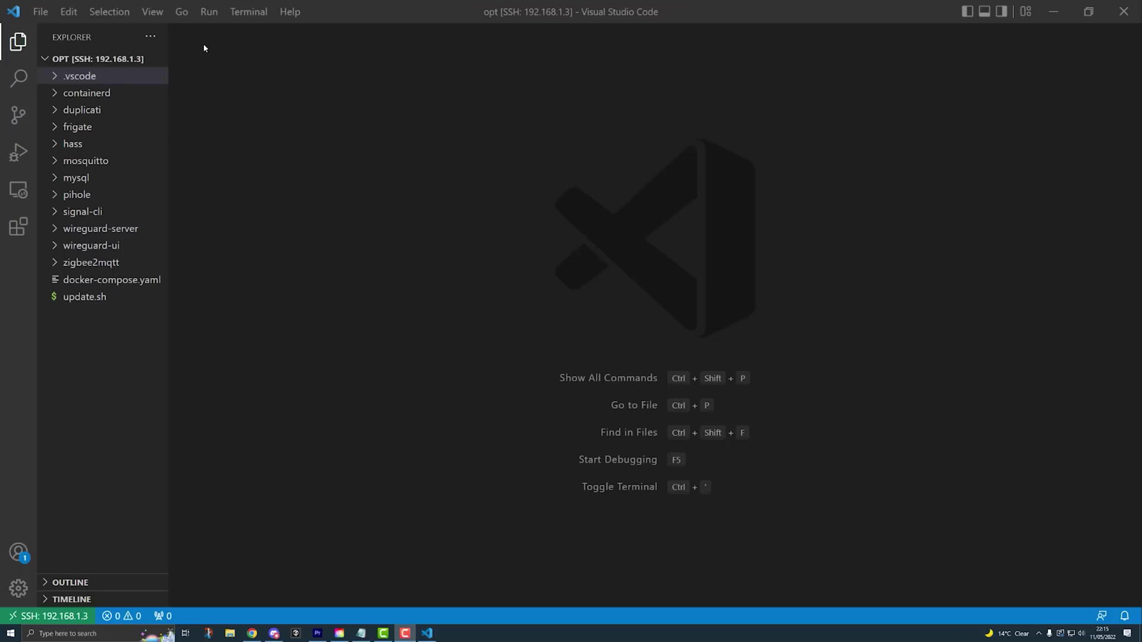
Step: Open hass/config/configuration.yaml in VS Code and locate the sensor: key on line 54
click(52, 146)
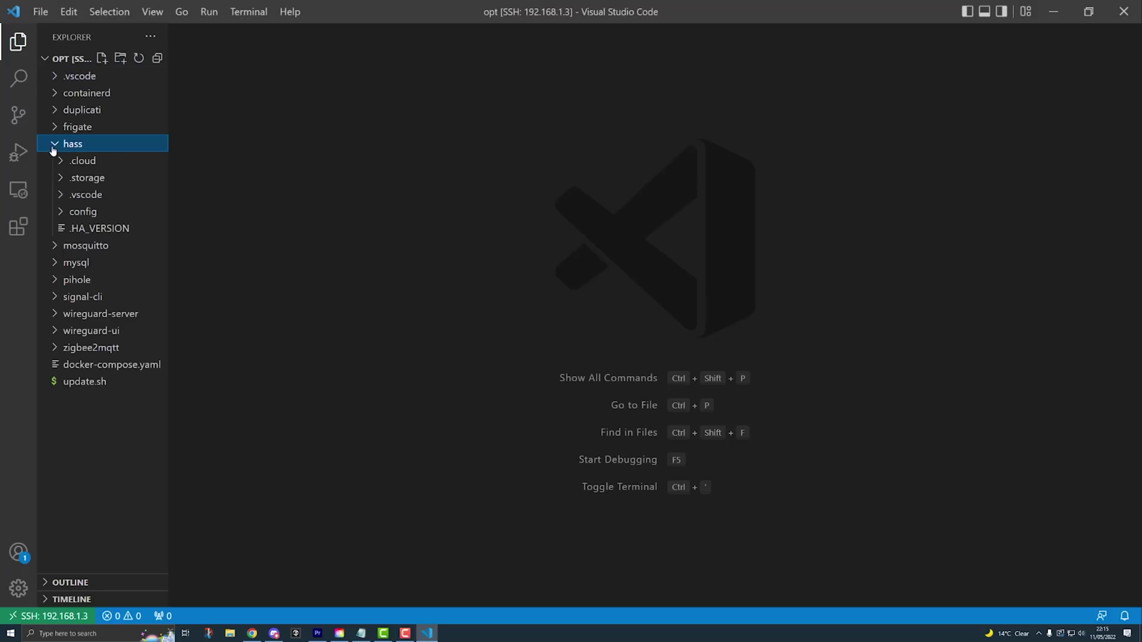
click(57, 213)
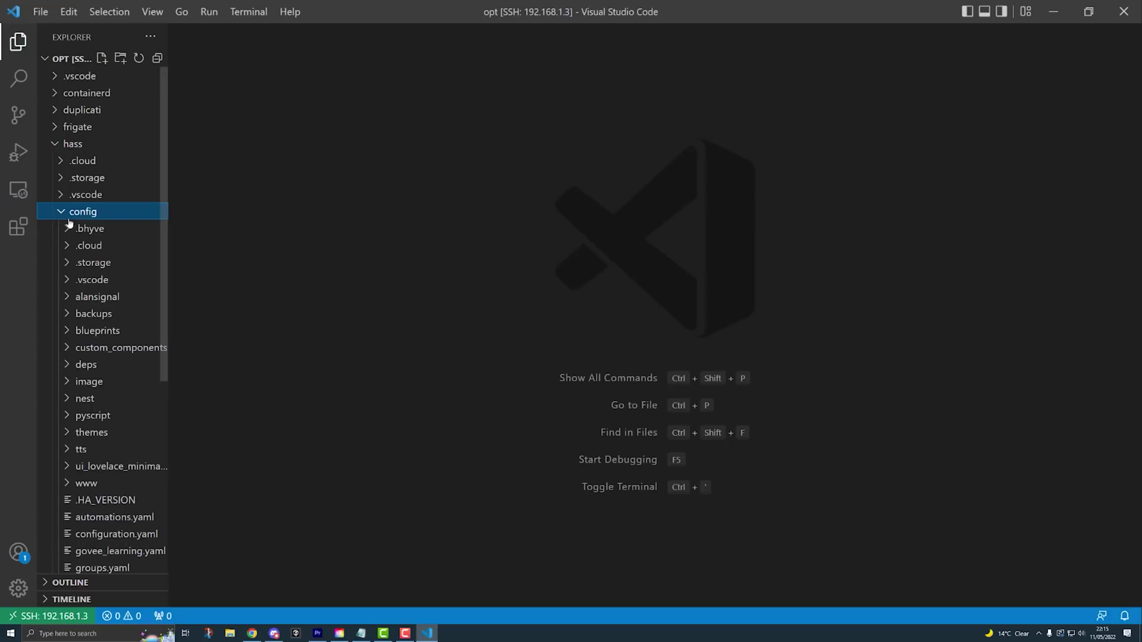
click(116, 534)
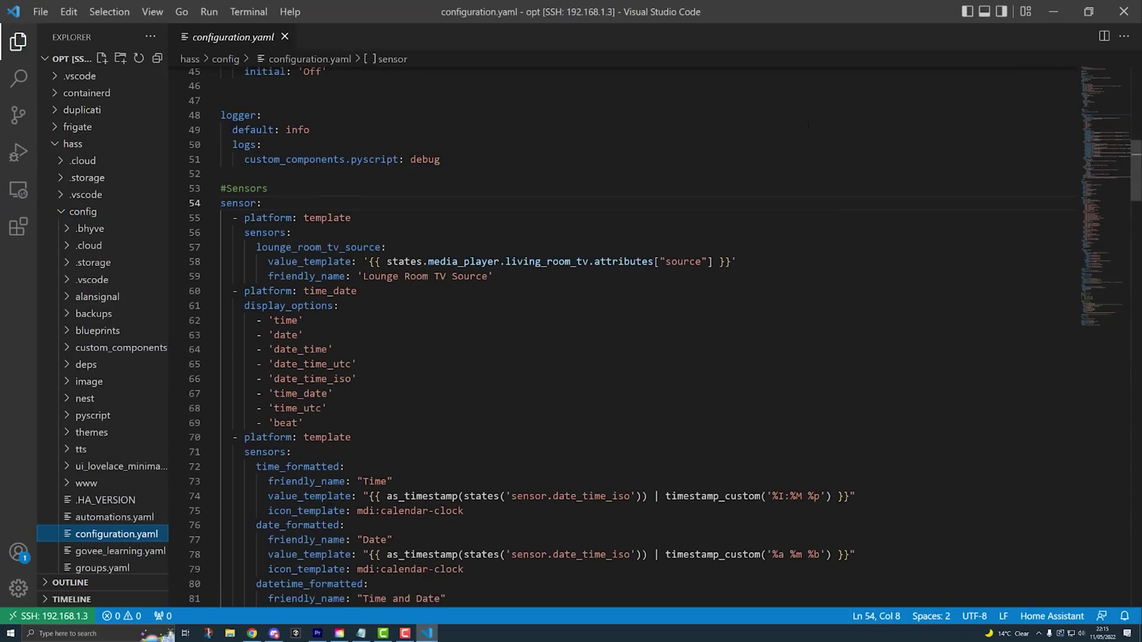
mouse_move(1139, 184)
mouse_down()
mouse_move(1139, 200)
mouse_move(1139, 186)
mouse_up()
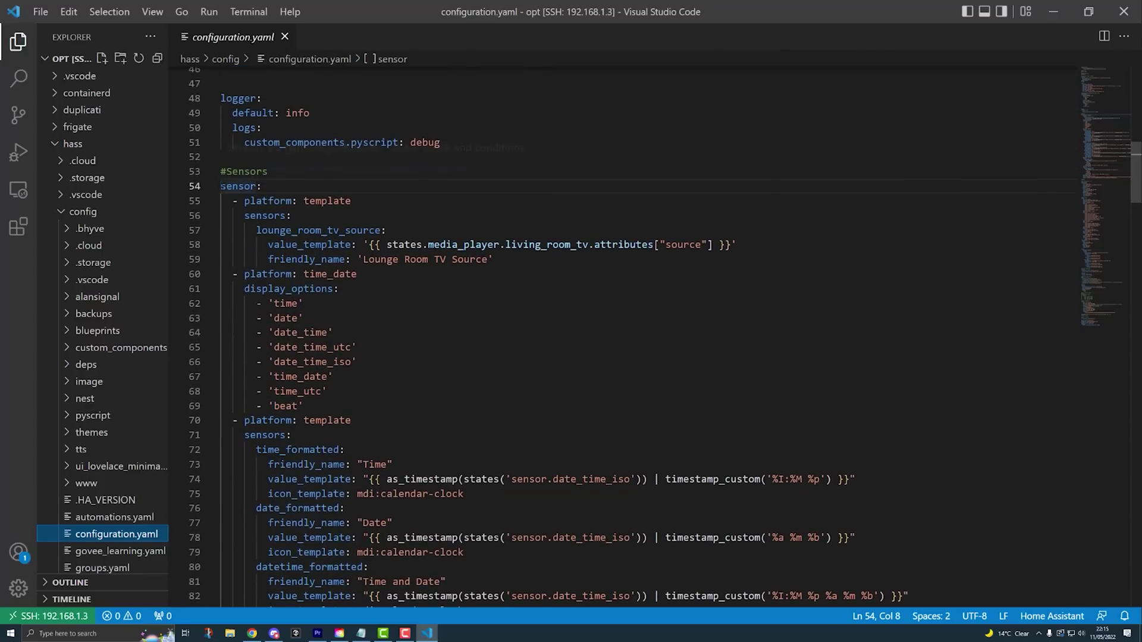
drag(219, 186, 280, 189)
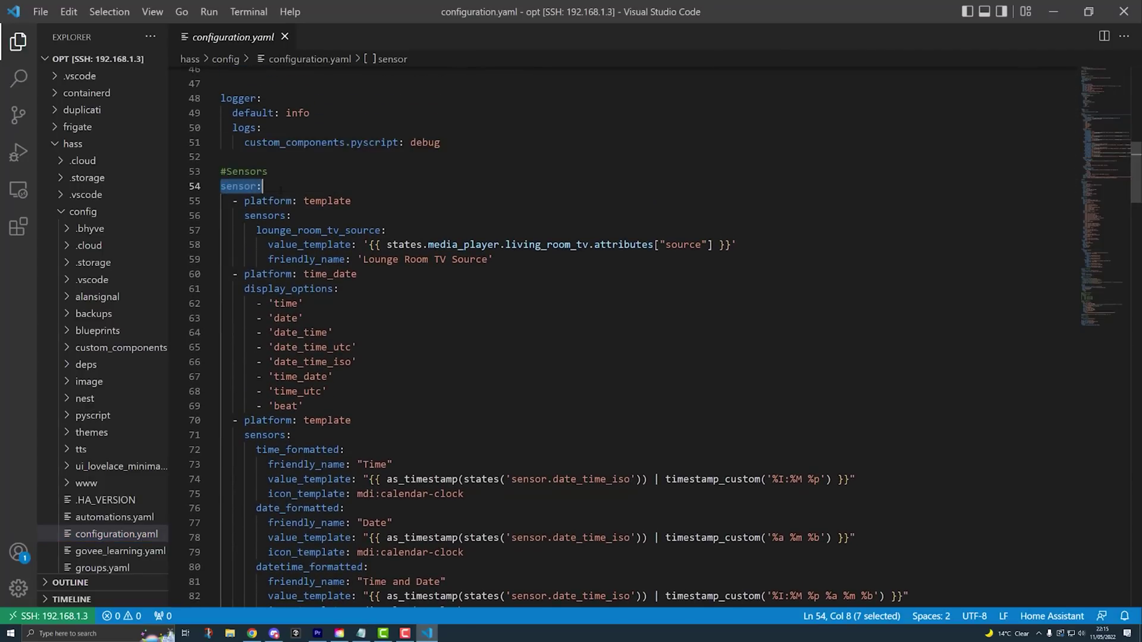
click(280, 189)
click(252, 633)
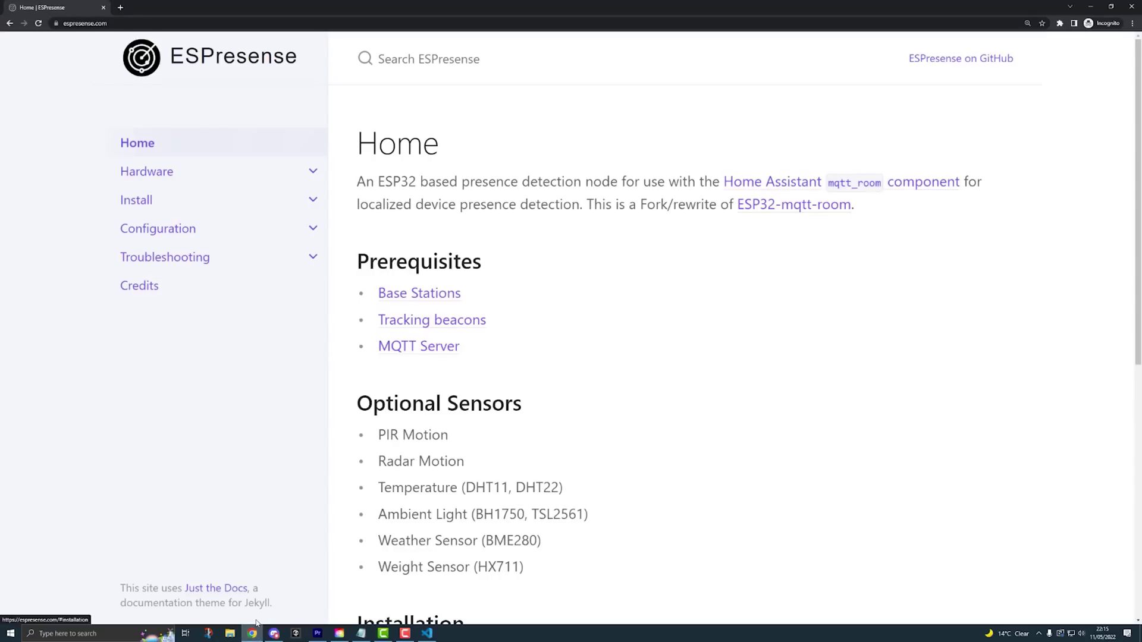
Step: Open the docs' Configuration > Home Assistant page and copy its example mqtt_room sensor block
click(312, 231)
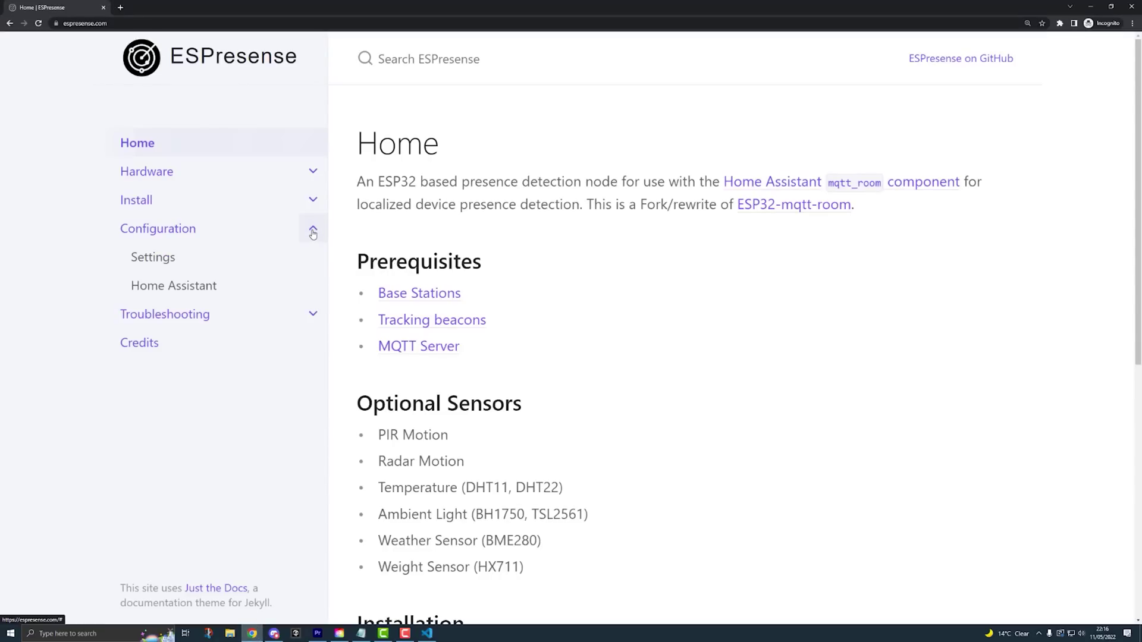
click(204, 288)
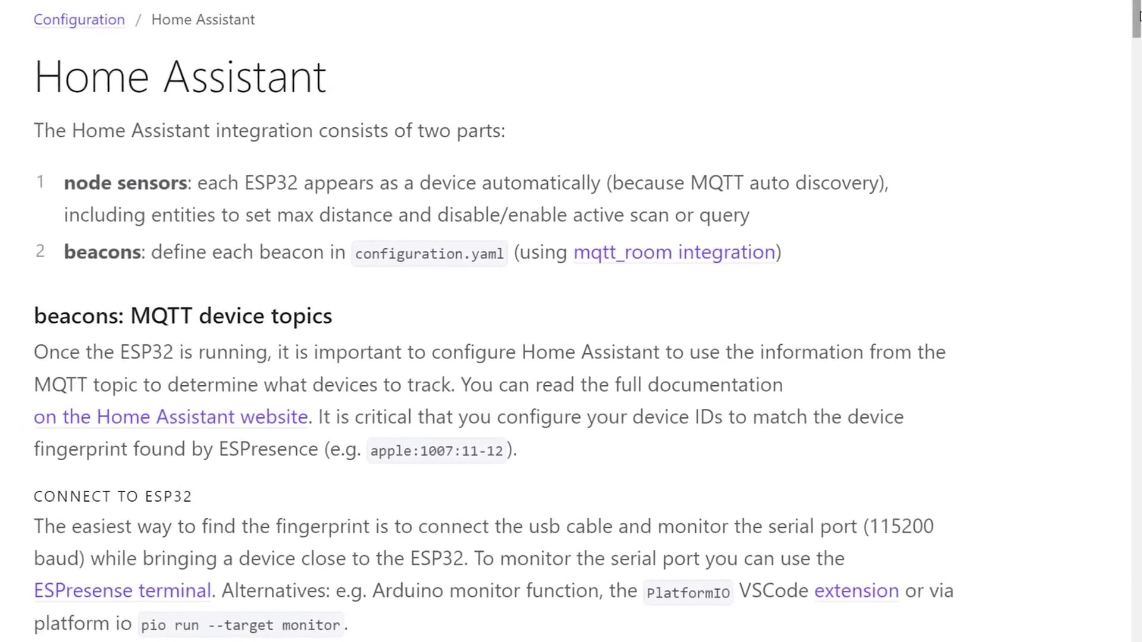
drag(1138, 15, 1138, 219)
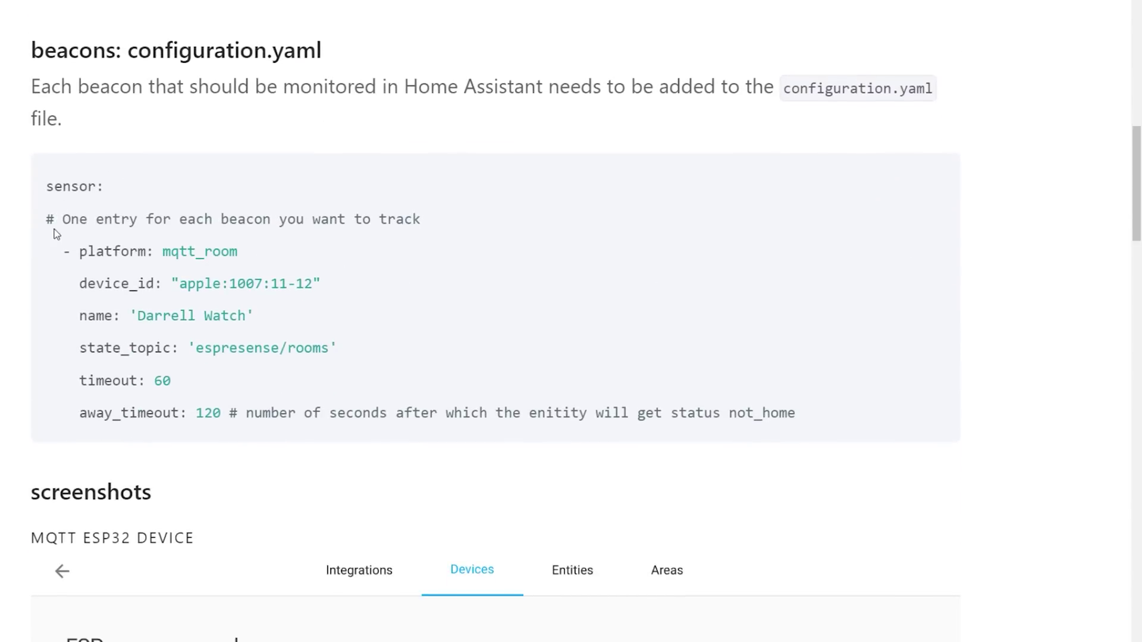
drag(60, 253, 795, 416)
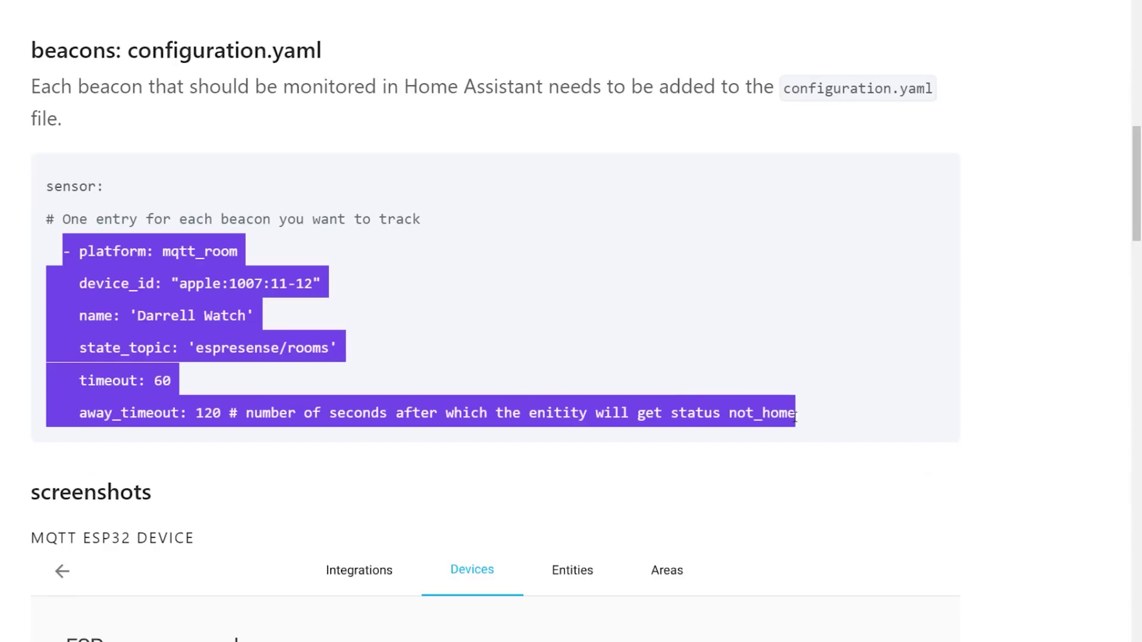
right_click(754, 410)
click(763, 419)
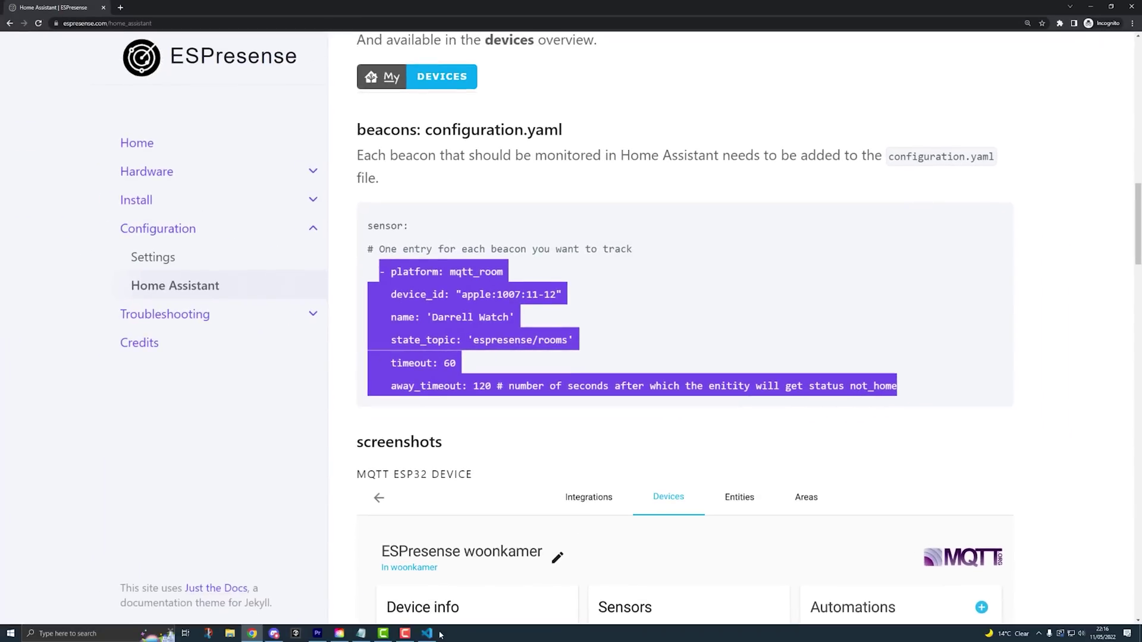
click(430, 633)
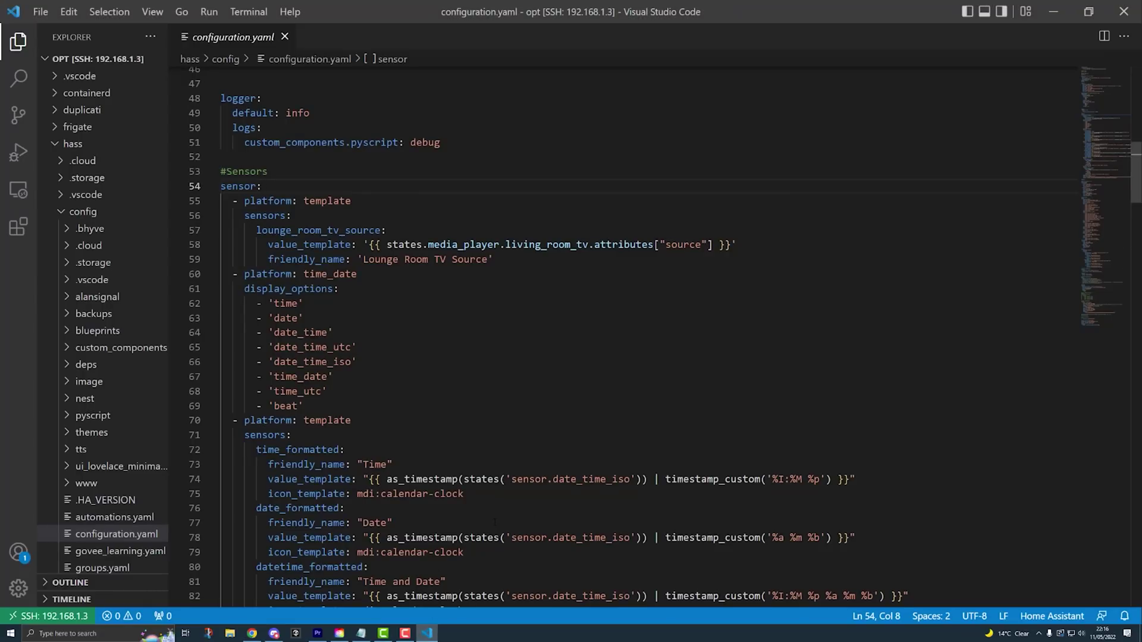
Step: Paste the mqtt_room block under sensor: and set its device_id to the phone's iBeacon ID
key(Return)
key(ctrl+v)
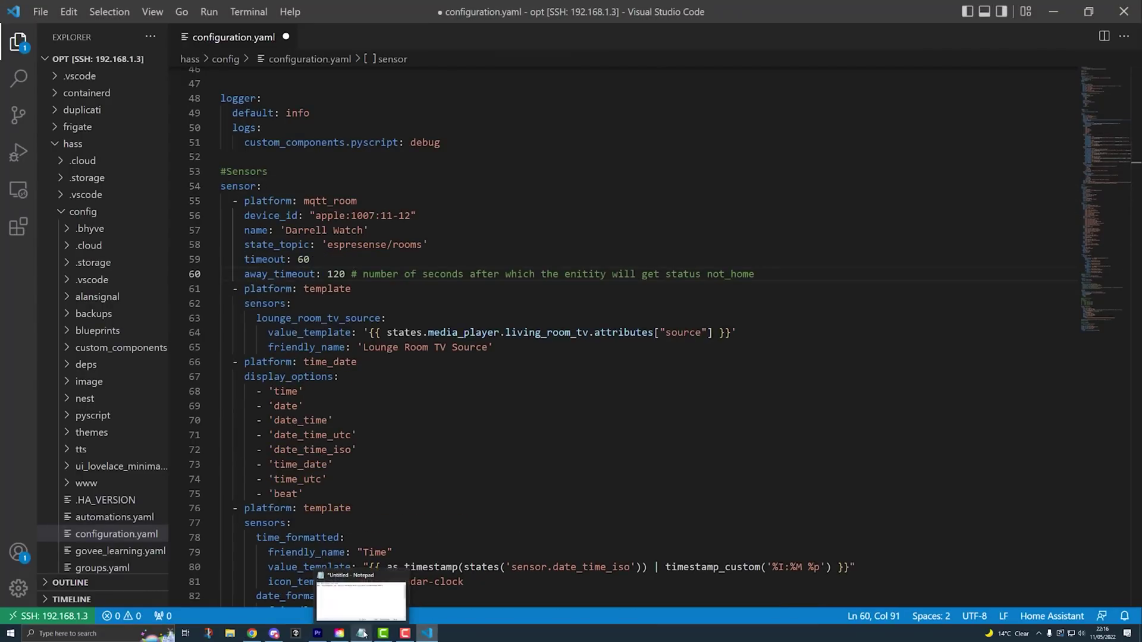
click(363, 634)
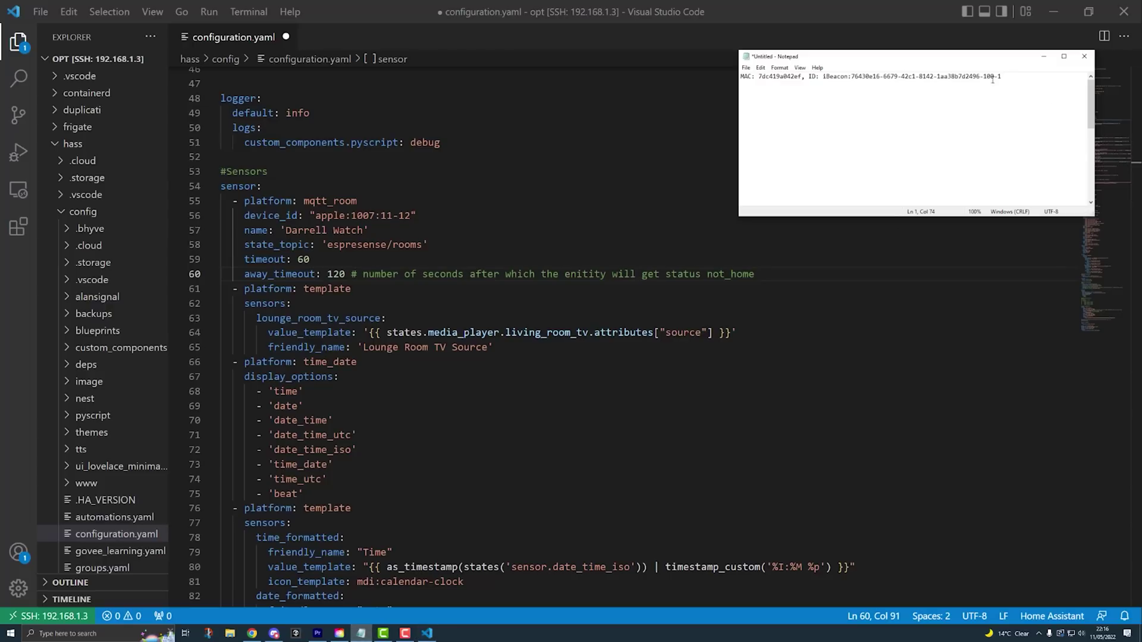
drag(1002, 76, 828, 79)
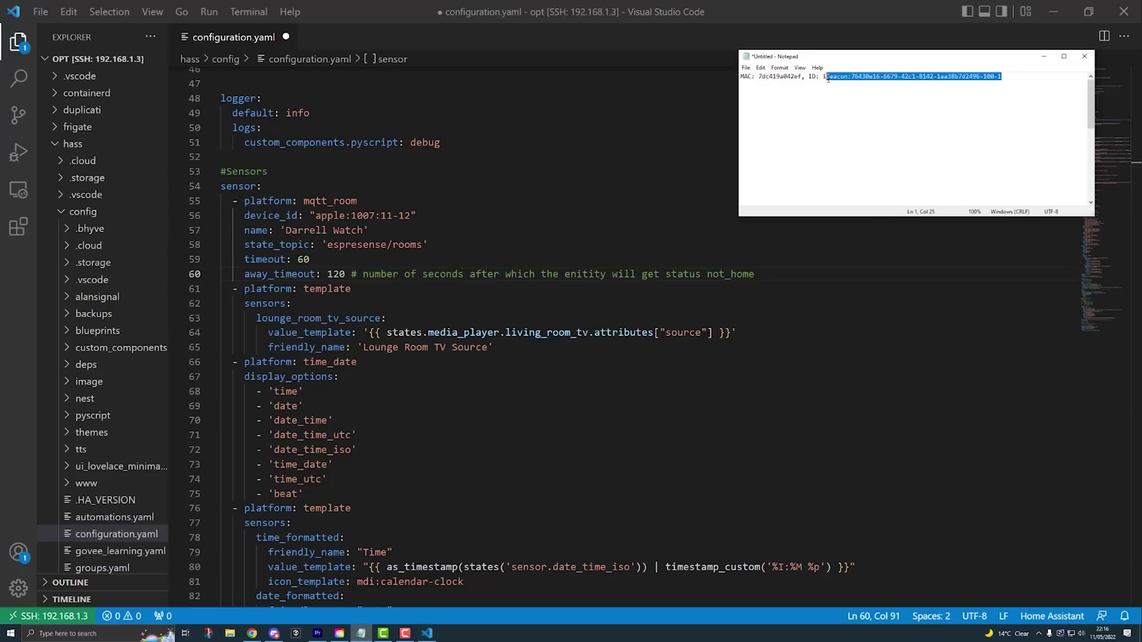
click(756, 14)
drag(315, 215, 388, 215)
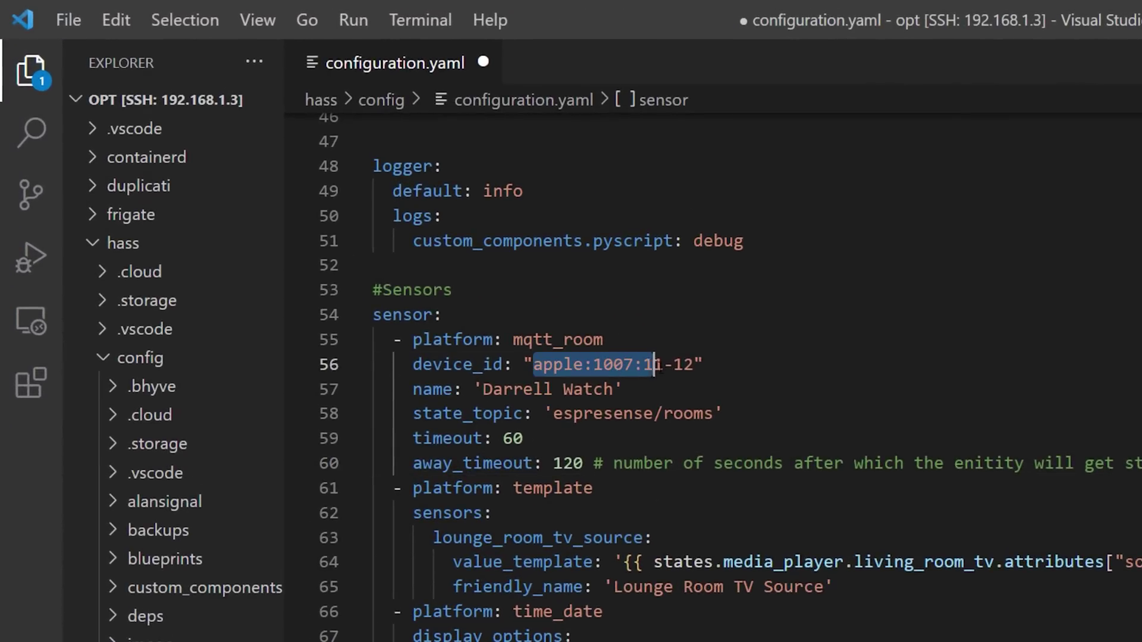
drag(654, 364, 695, 363)
key(ctrl+v)
Step: Rename the sensor to the owner's Android phone name and select the timeout value 60
drag(614, 389, 482, 389)
text(Alans )
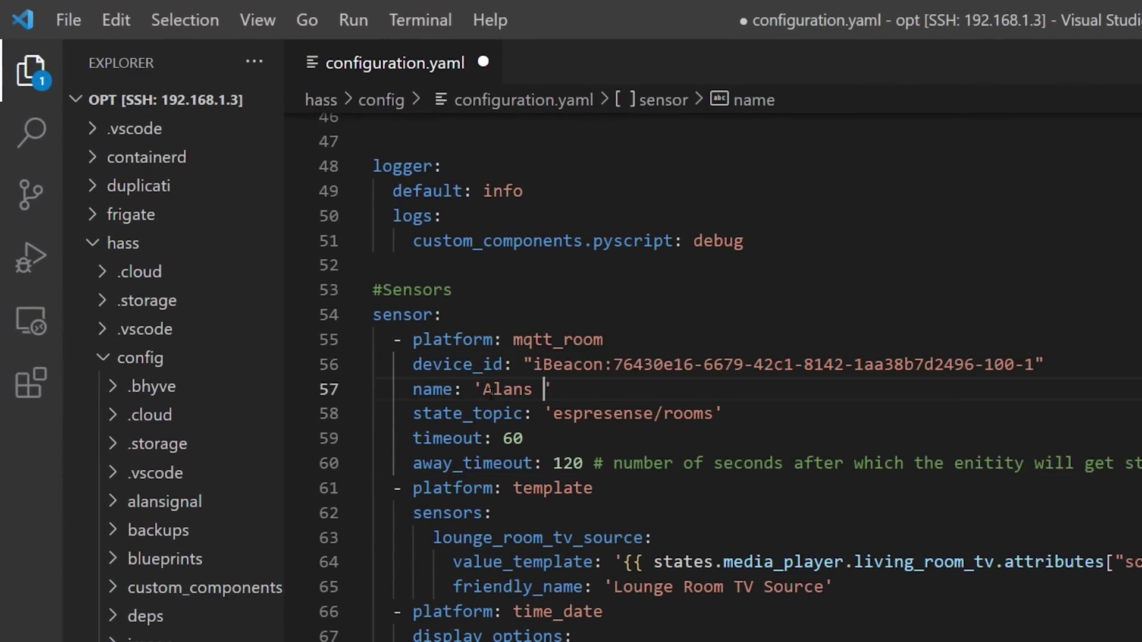
text(Android Phone)
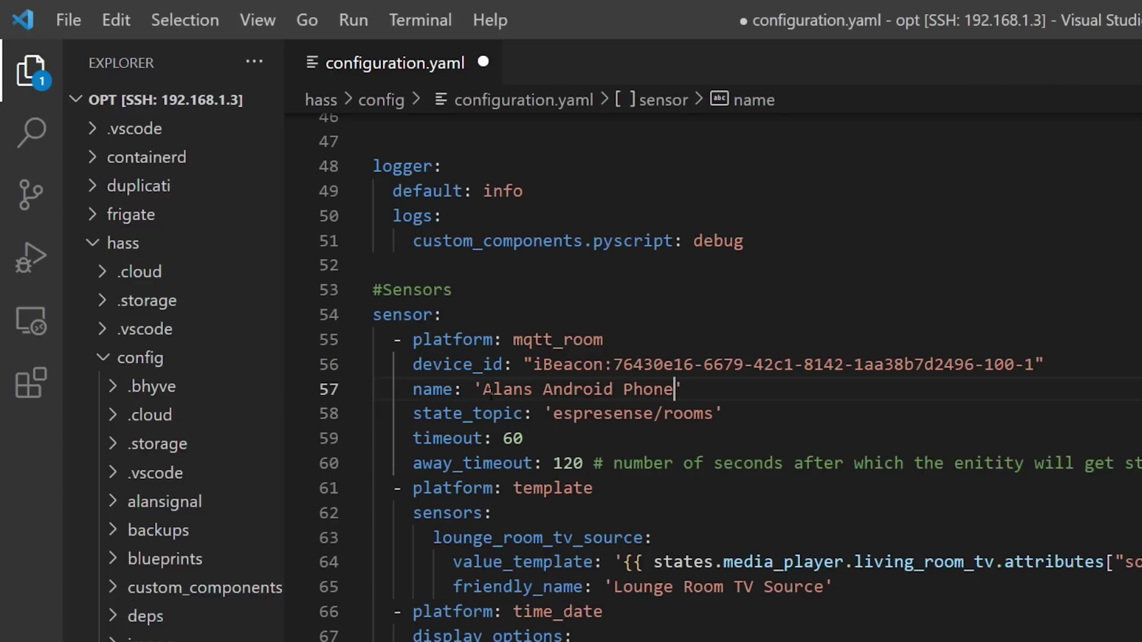
double_click(512, 439)
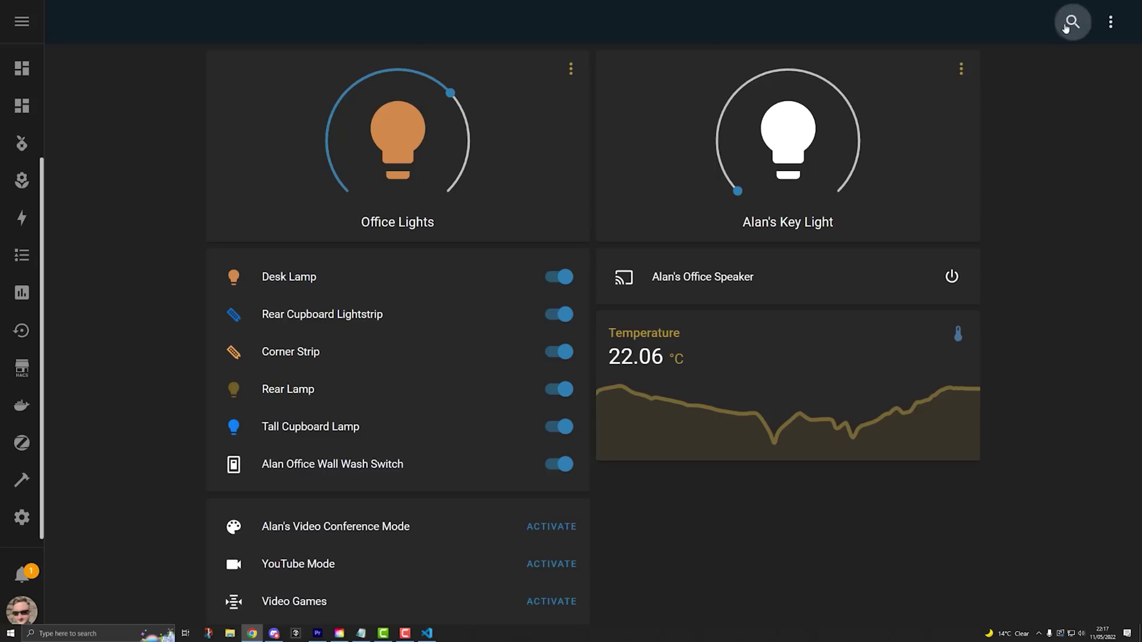
Step: Restart the Home Assistant server via quick search, then open the Android phone's presence sensor
click(1071, 21)
text(>rest)
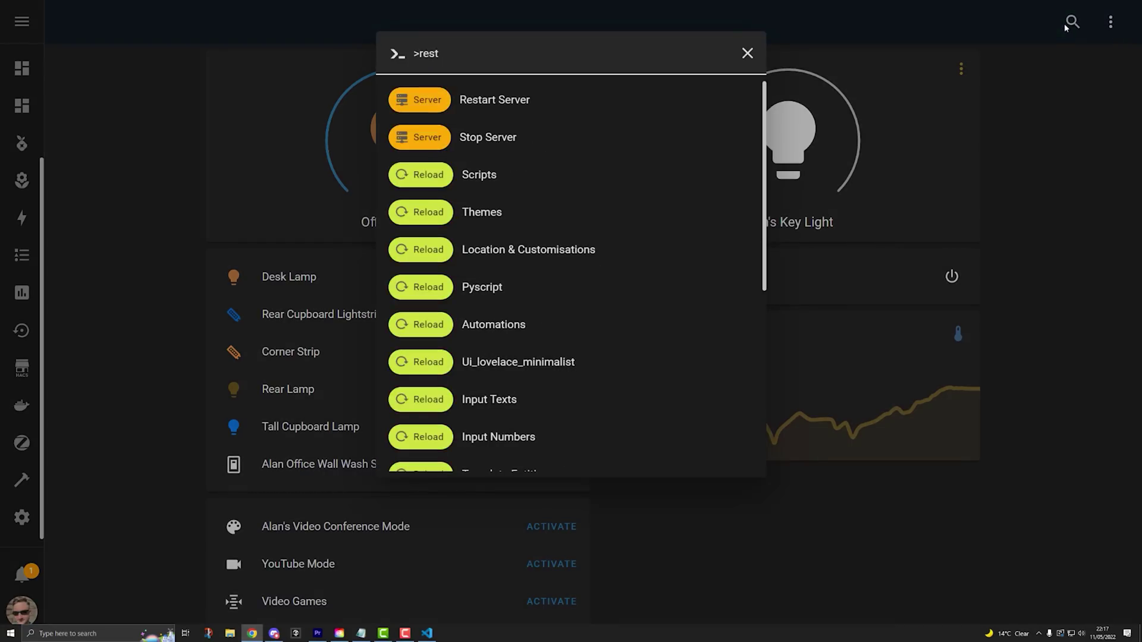
click(563, 112)
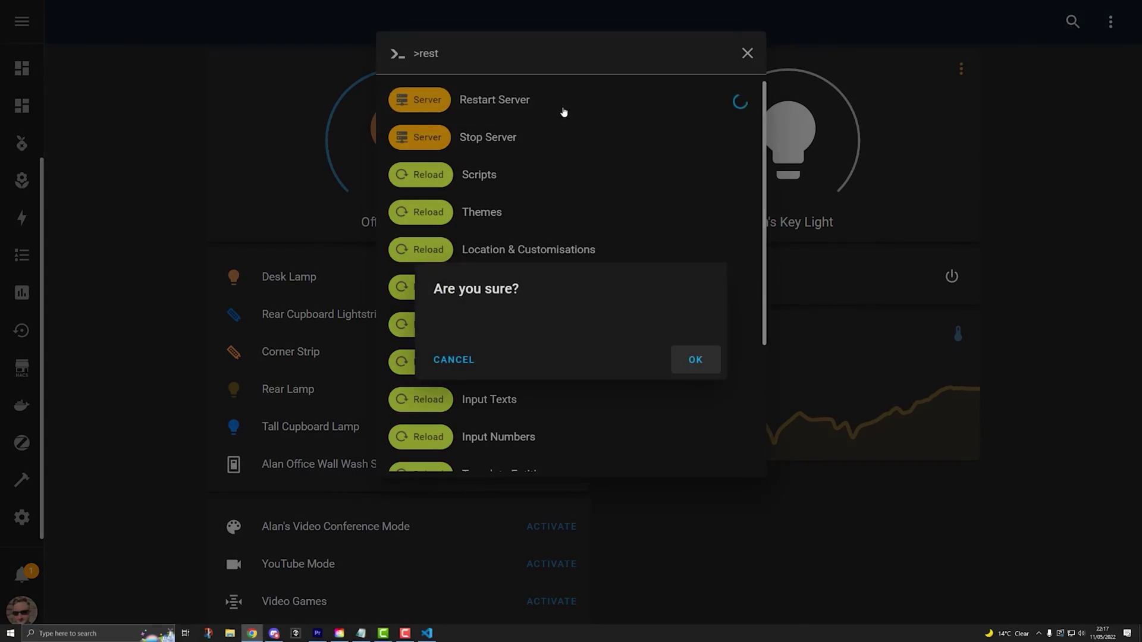
click(701, 362)
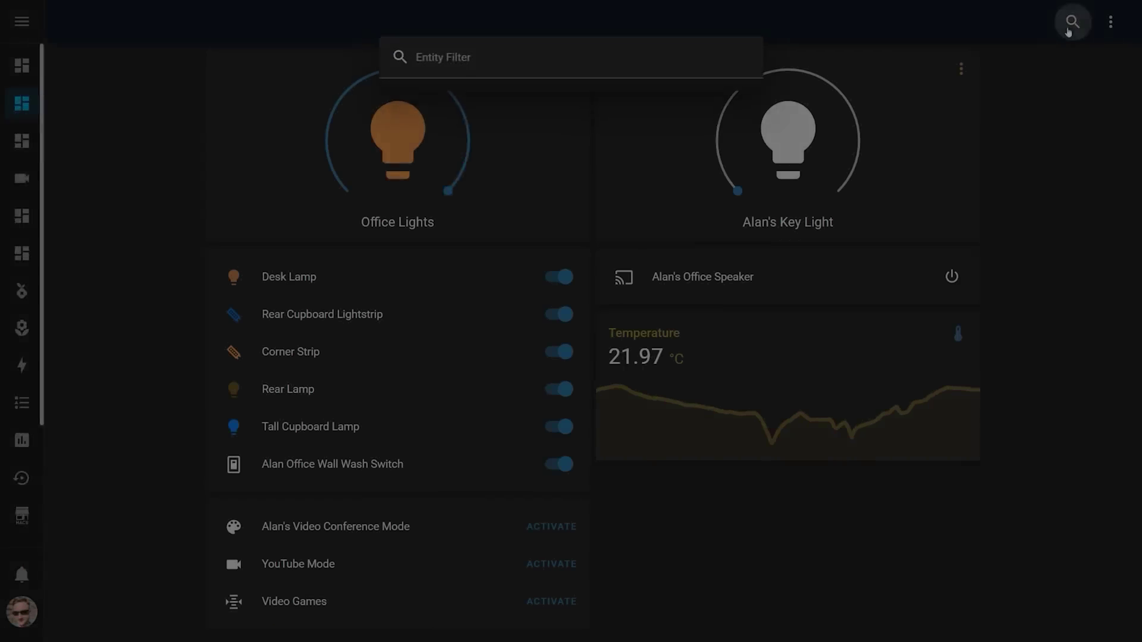
text(alan andr)
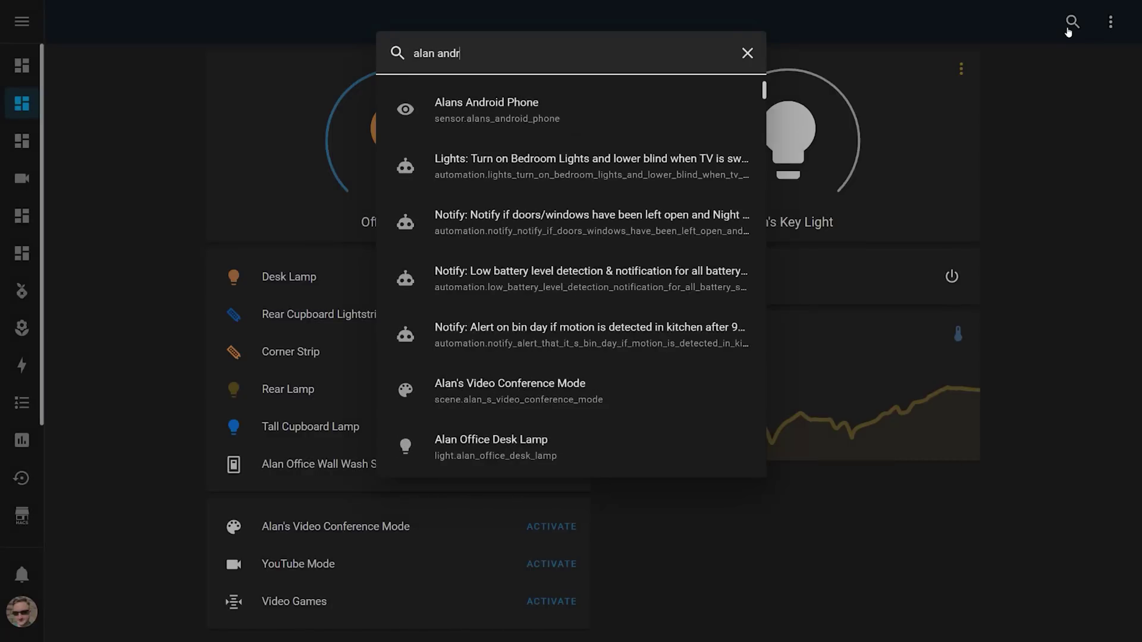
text(oid)
click(613, 119)
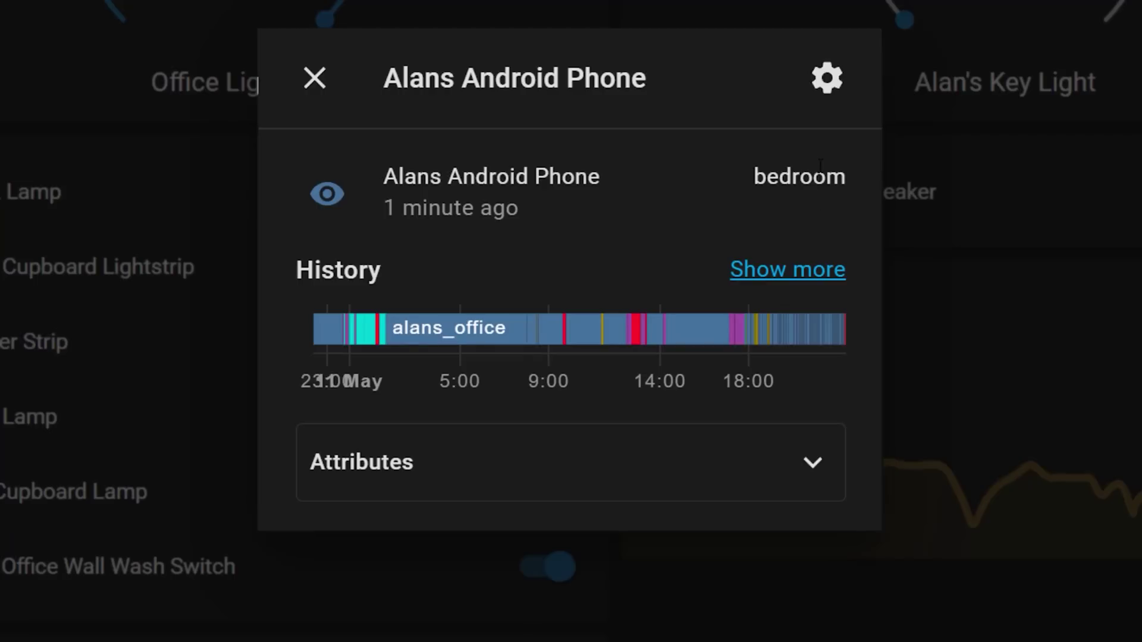
Step: Expand the phone sensor's Attributes to show its Distance reading
click(813, 464)
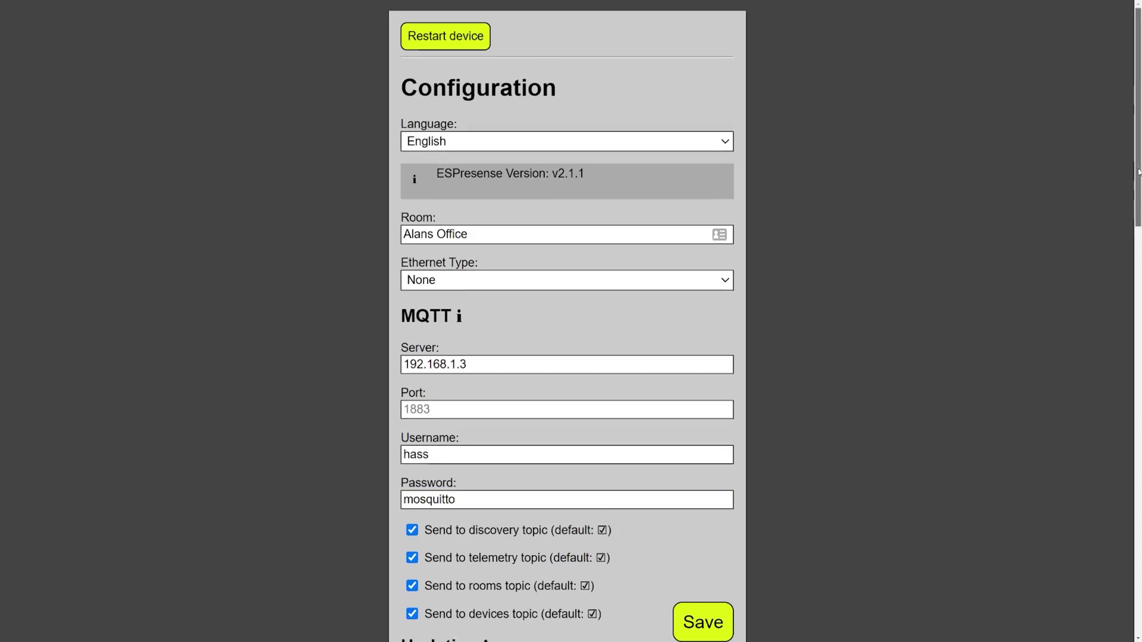
Step: Set the ESPresense Filtering maximum distance to report to 3 meters
scroll(567, 321, down, 6)
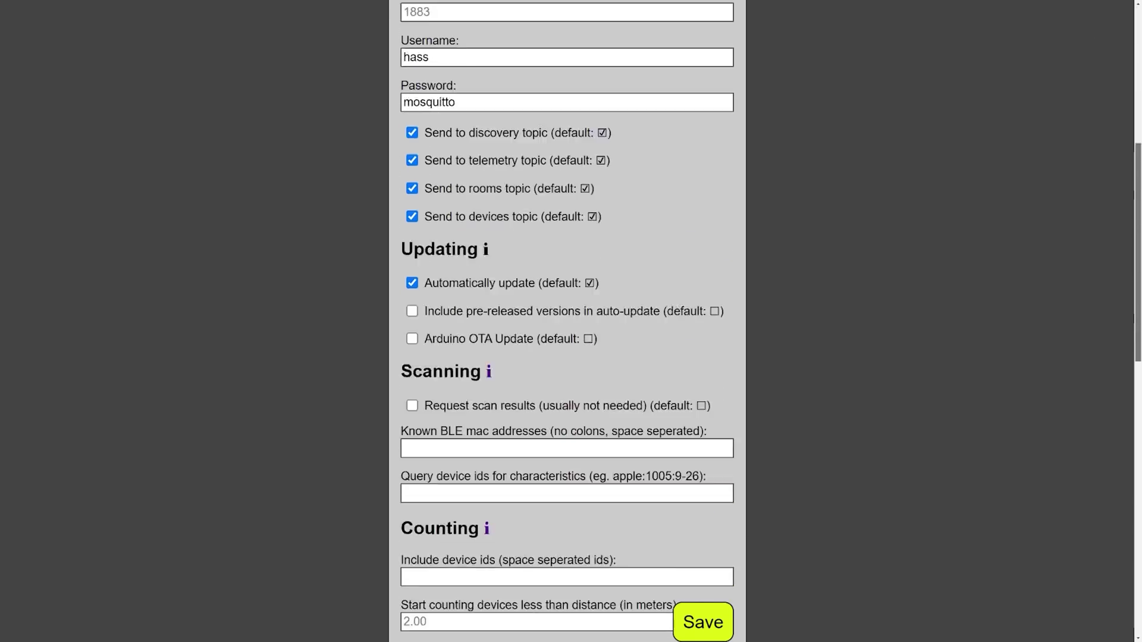
scroll(567, 321, down, 9)
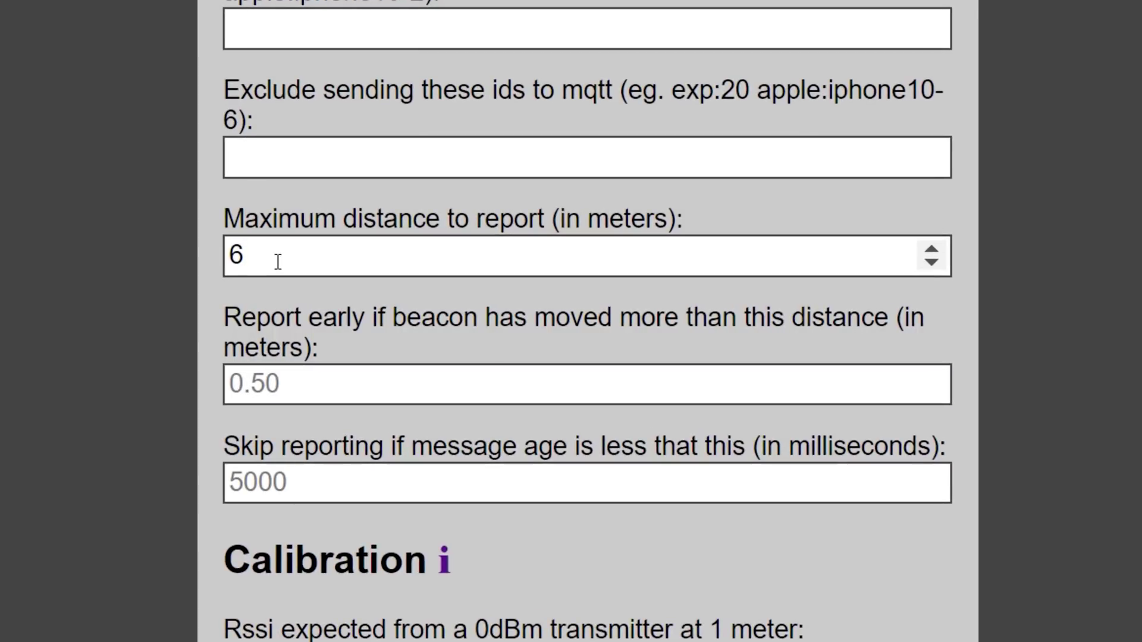
click(277, 262)
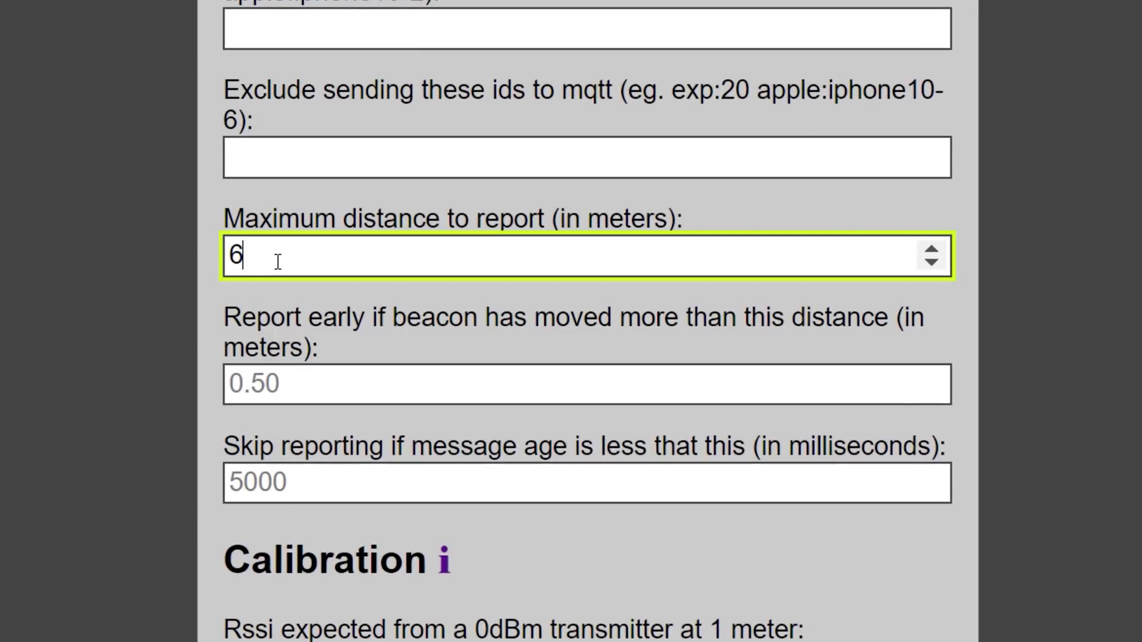
key(ctrl+a)
text(3)
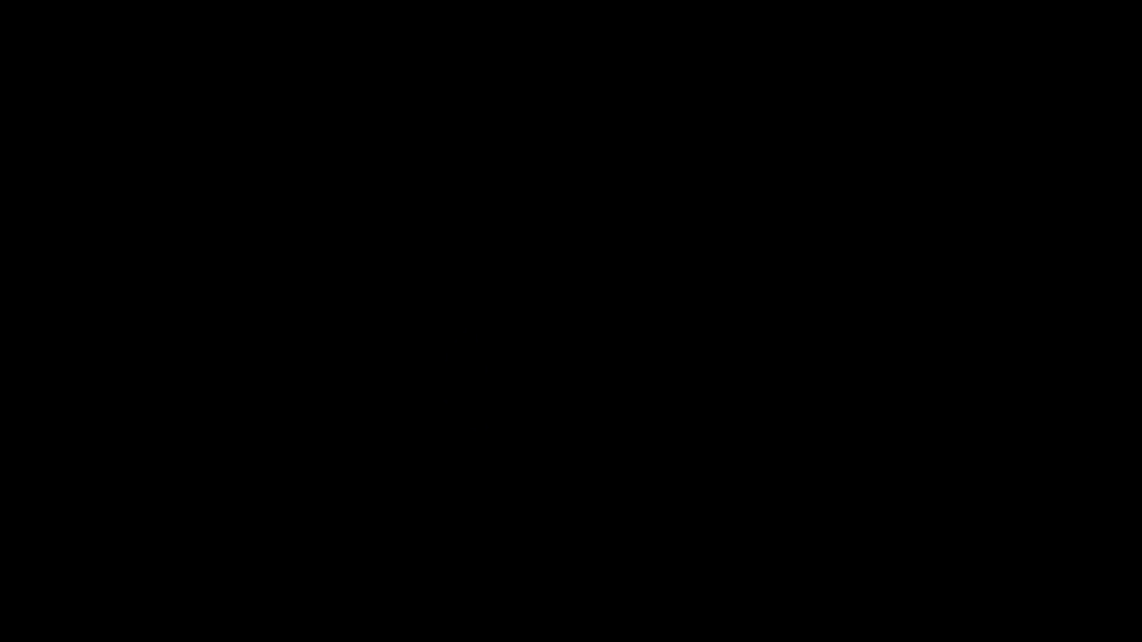
Step: Review the BLE Transmitter's transmitter power options in the Companion app, leaving it at medium
click(583, 458)
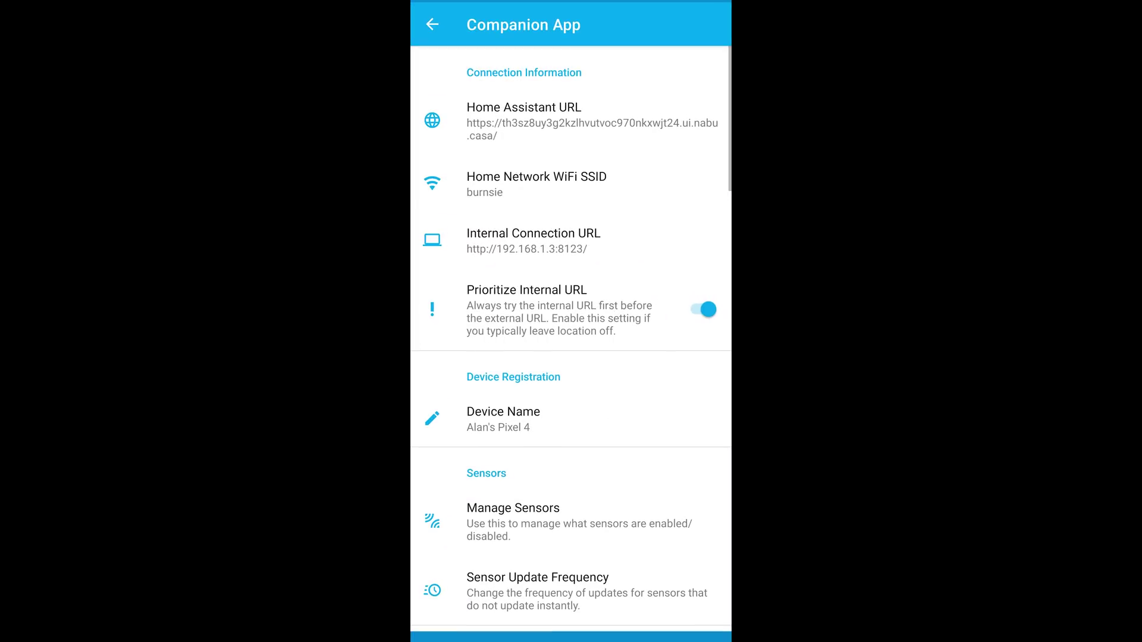
scroll(571, 357, down, 3)
click(511, 357)
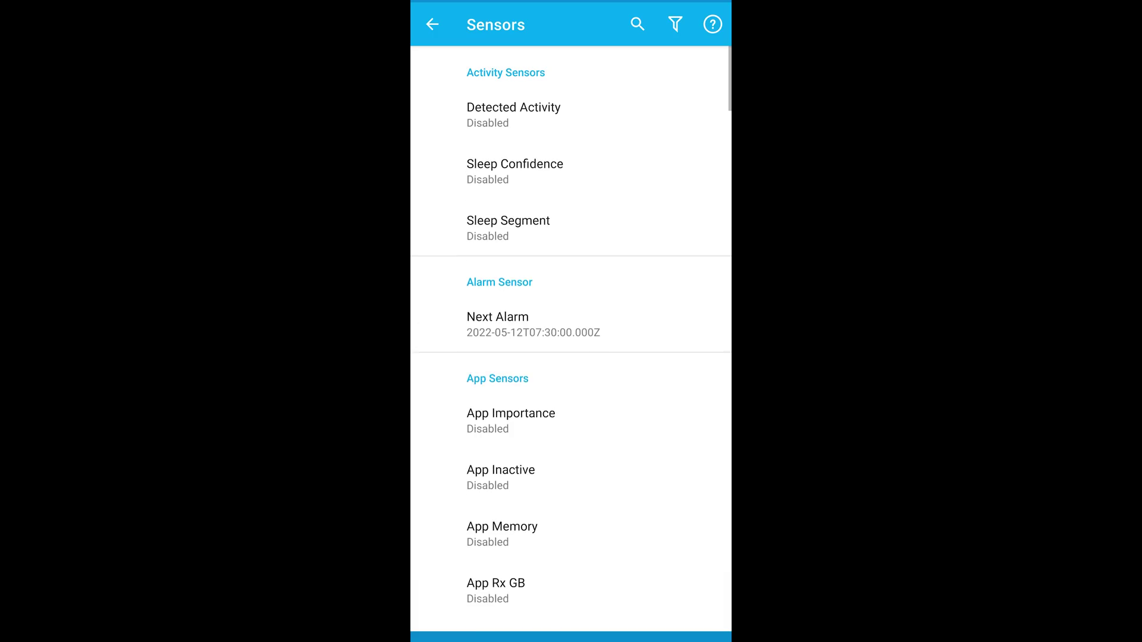
scroll(571, 333, down, 4)
scroll(571, 356, down, 15)
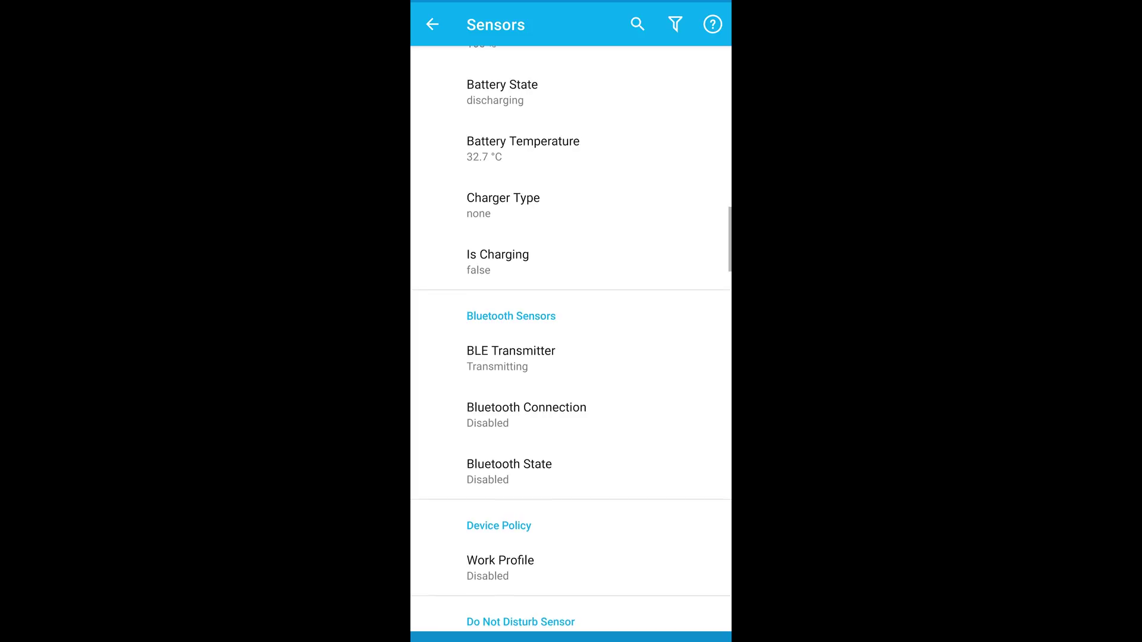
click(507, 351)
scroll(571, 357, down, 10)
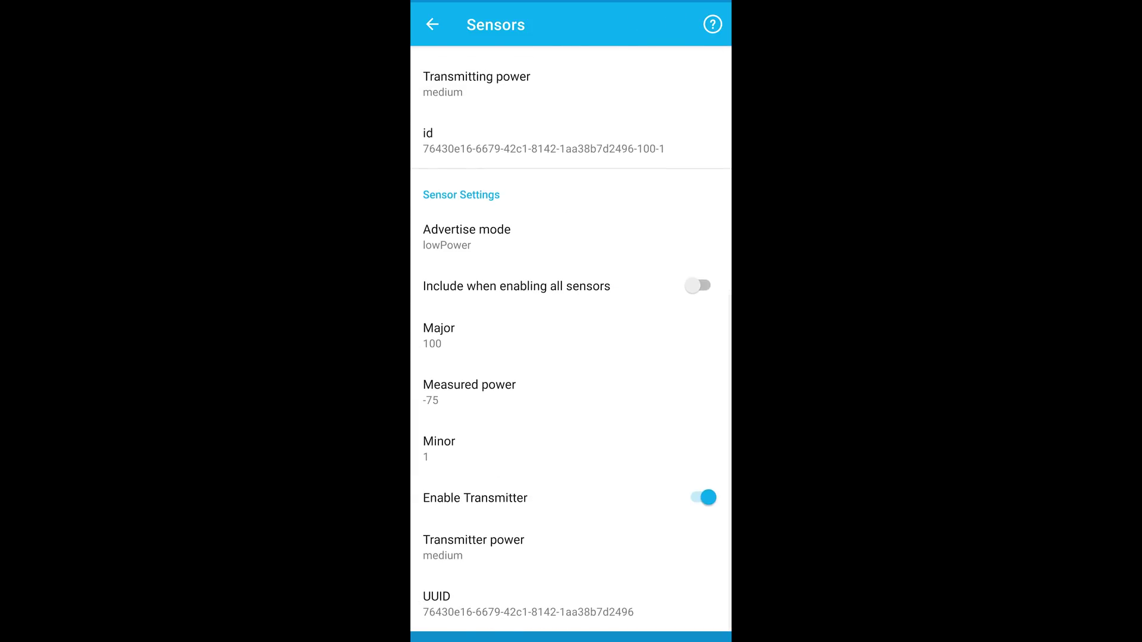
click(473, 547)
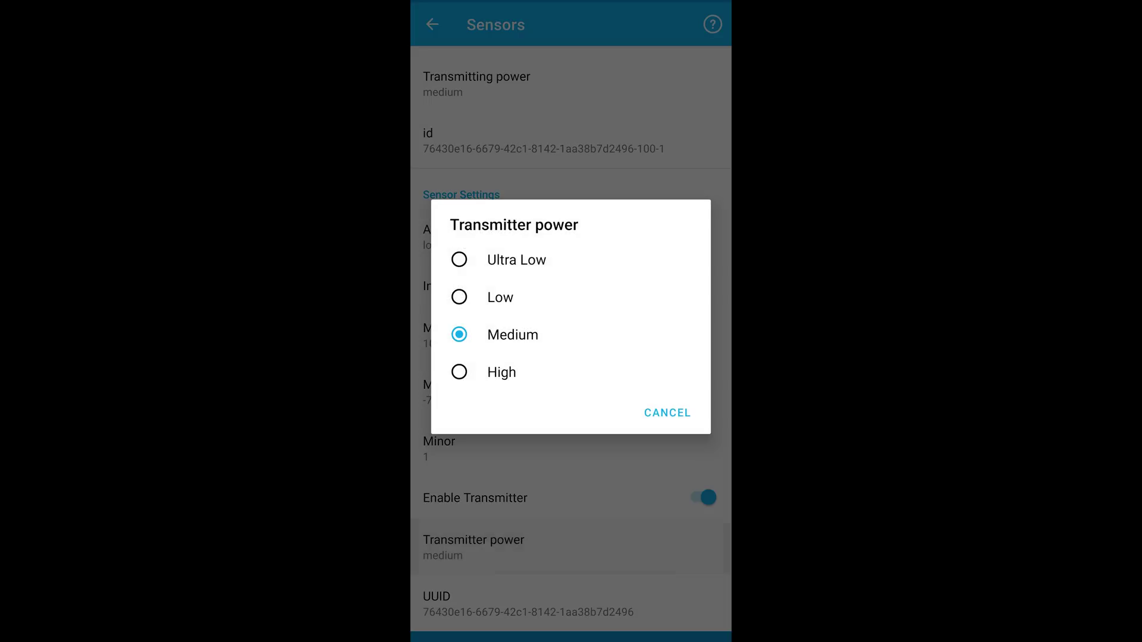
key(Escape)
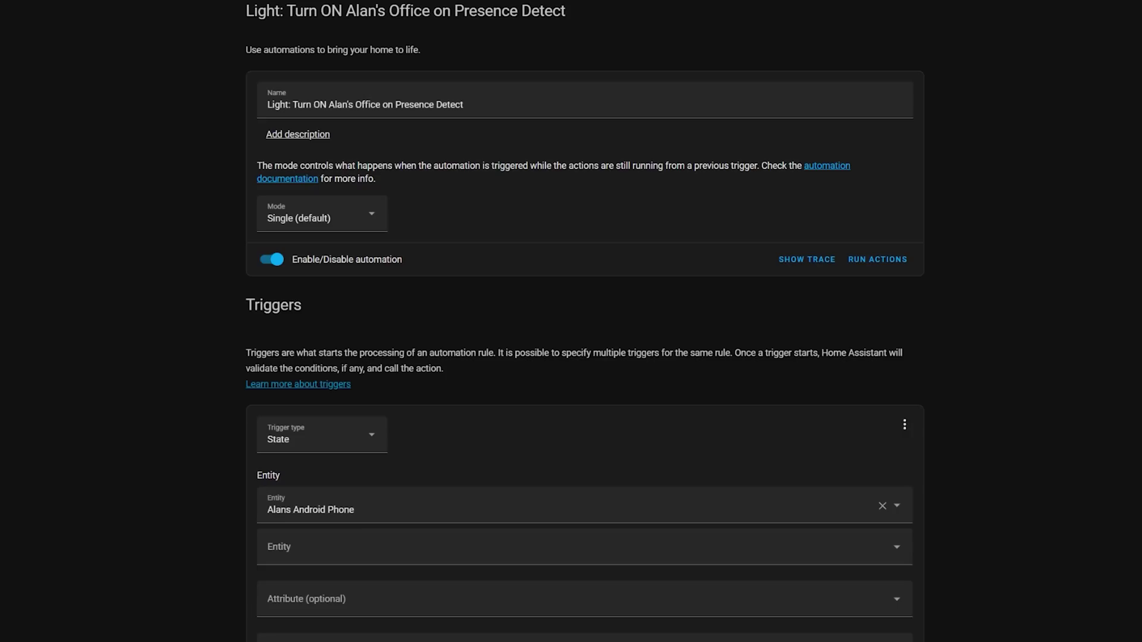
scroll(584, 321, down, 5)
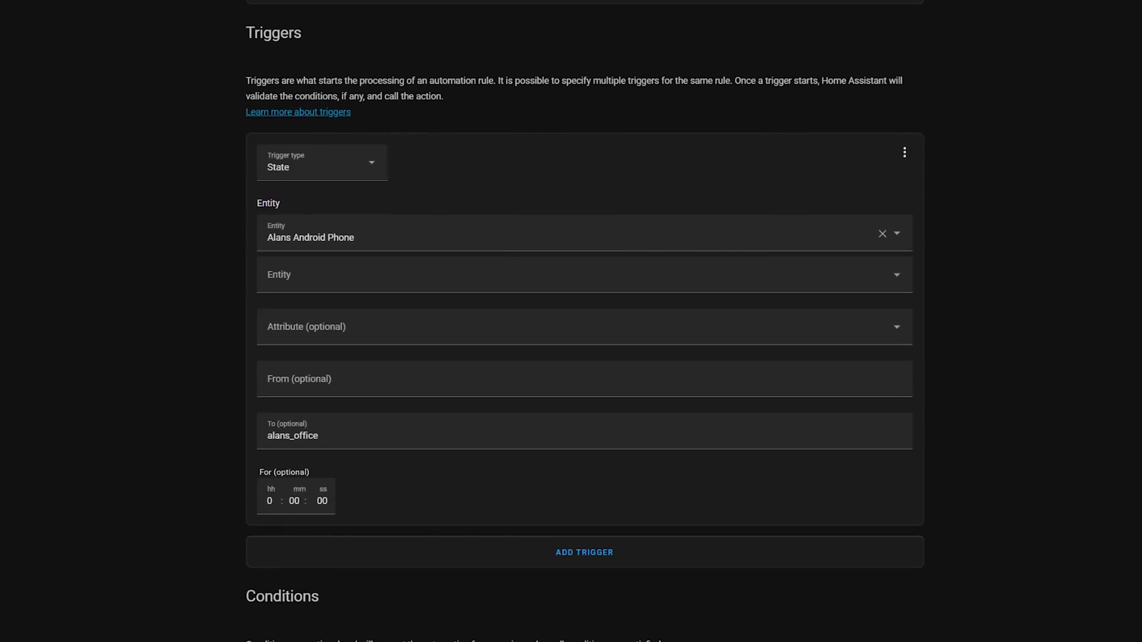
double_click(382, 436)
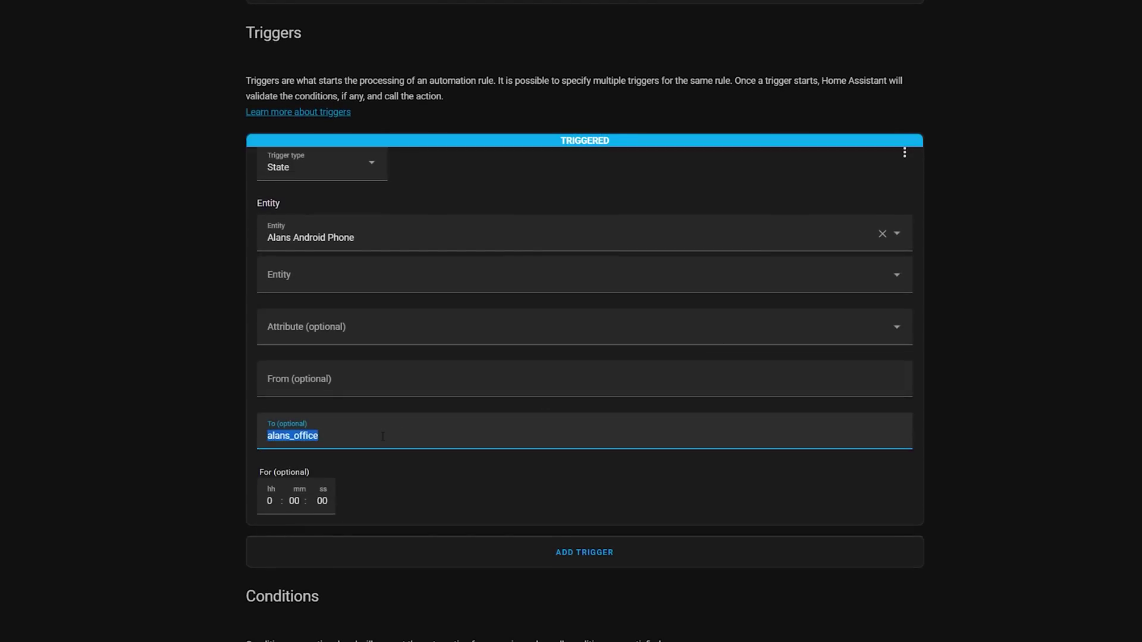
click(382, 437)
scroll(383, 436, down, 9)
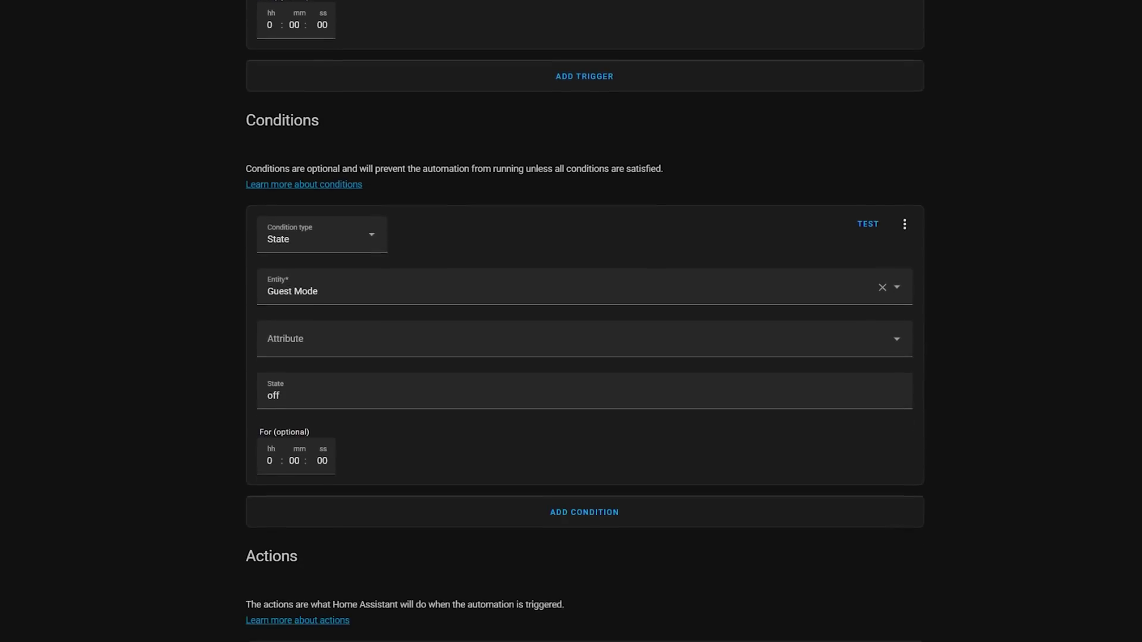
scroll(584, 321, down, 1)
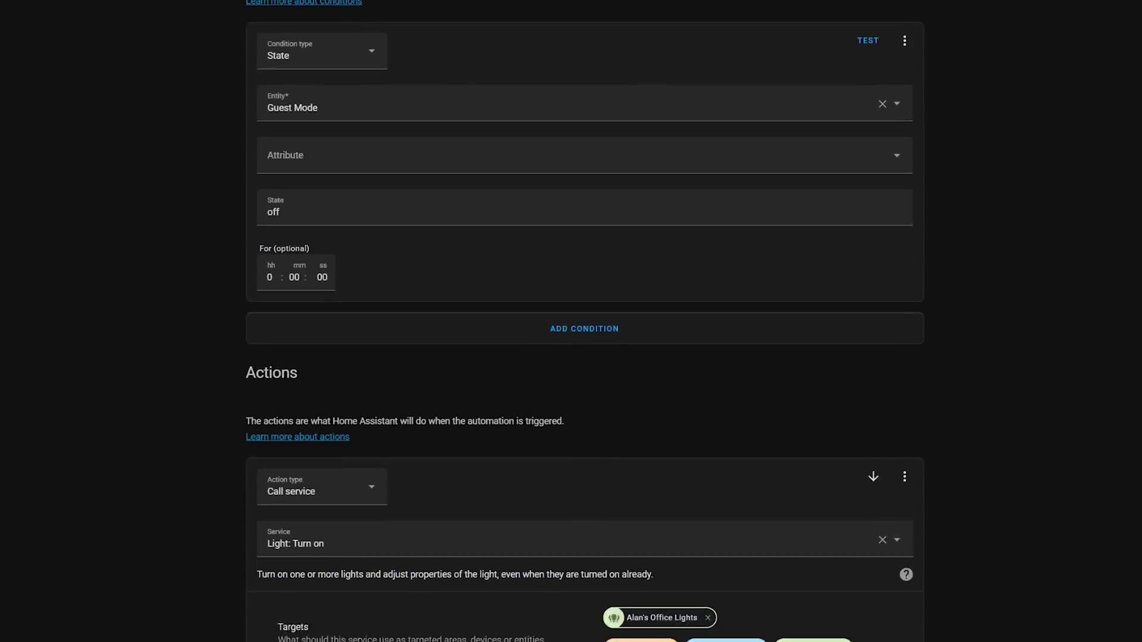
scroll(584, 321, down, 6)
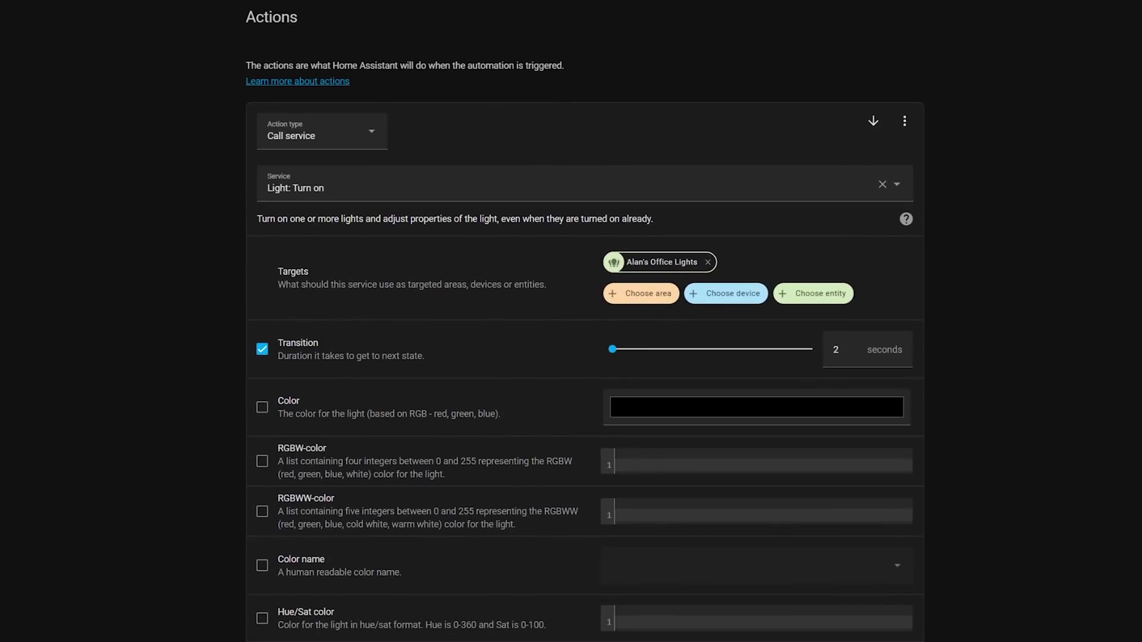
scroll(583, 321, down, 20)
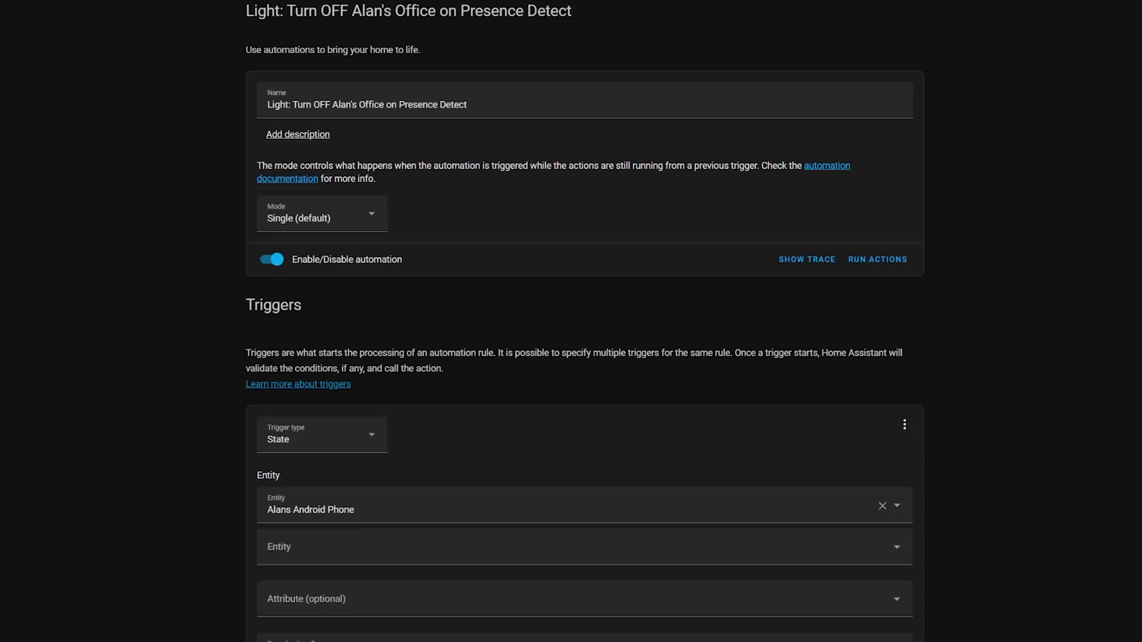
Step: Review the turn-off automation's leave-office trigger, 5-minute Guest Mode condition, Light: Turn off and Media Player: Stop actions
scroll(583, 321, down, 5)
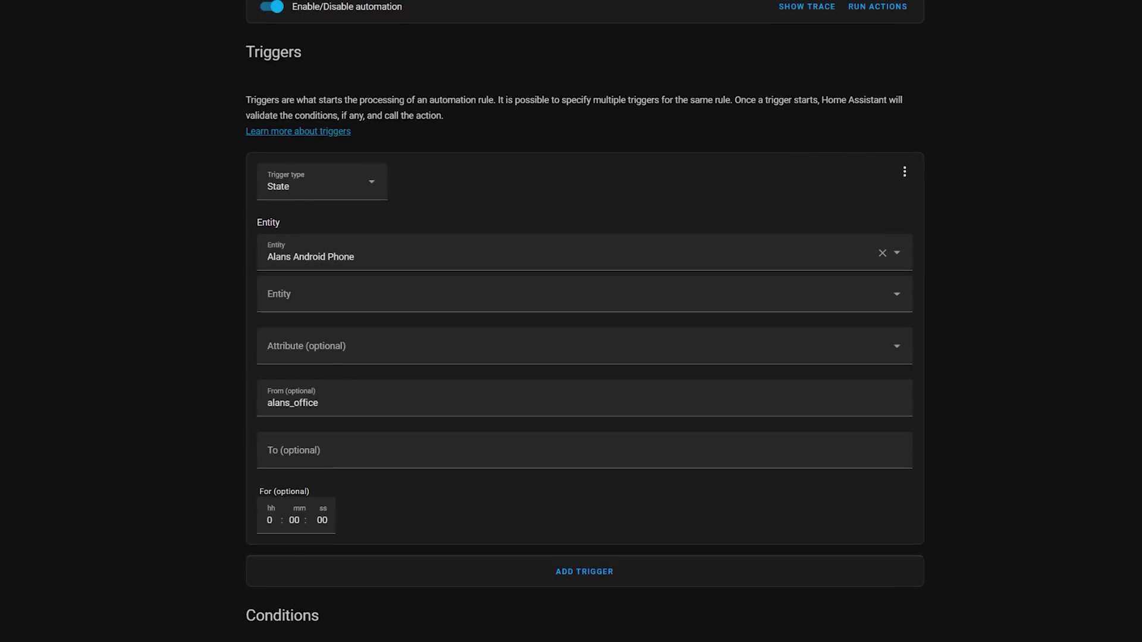
double_click(292, 403)
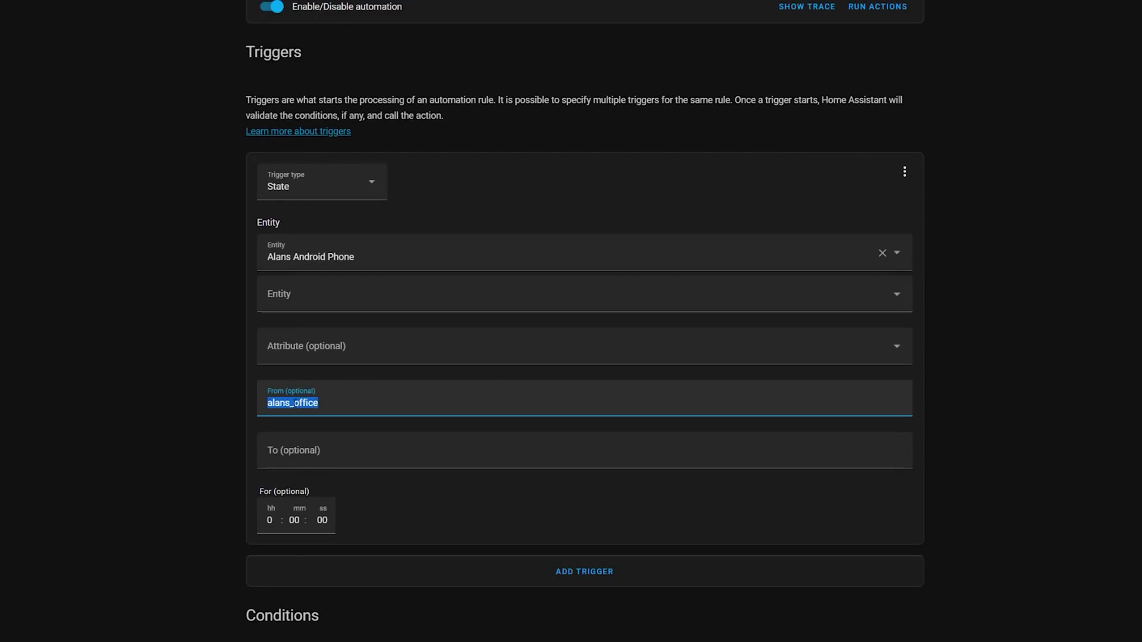
click(293, 402)
scroll(584, 321, down, 10)
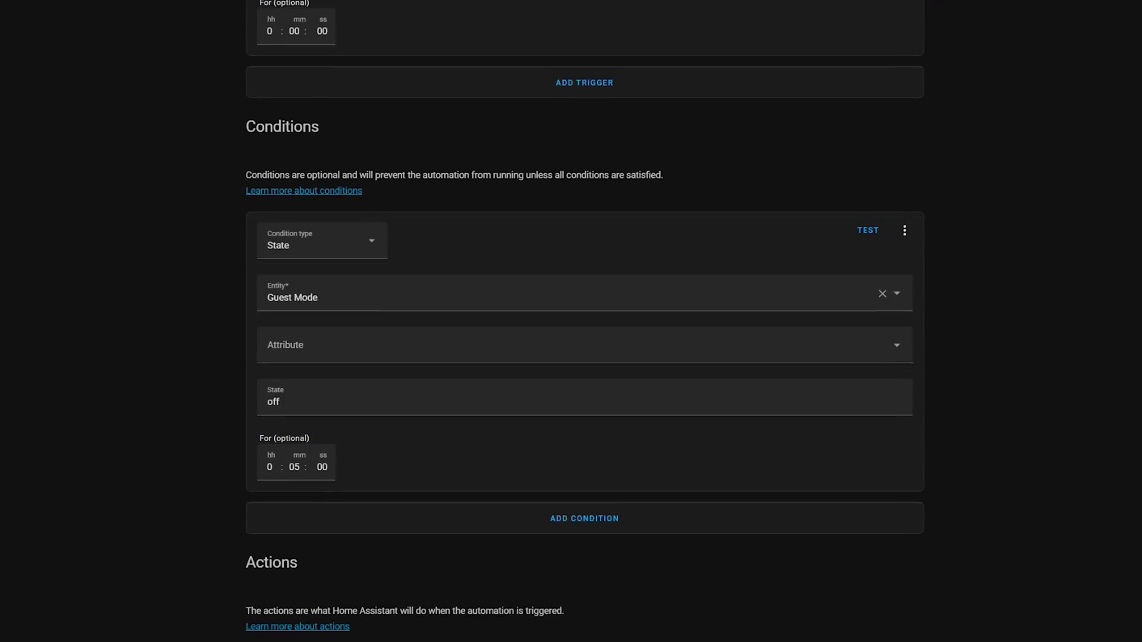
scroll(584, 321, down, 10)
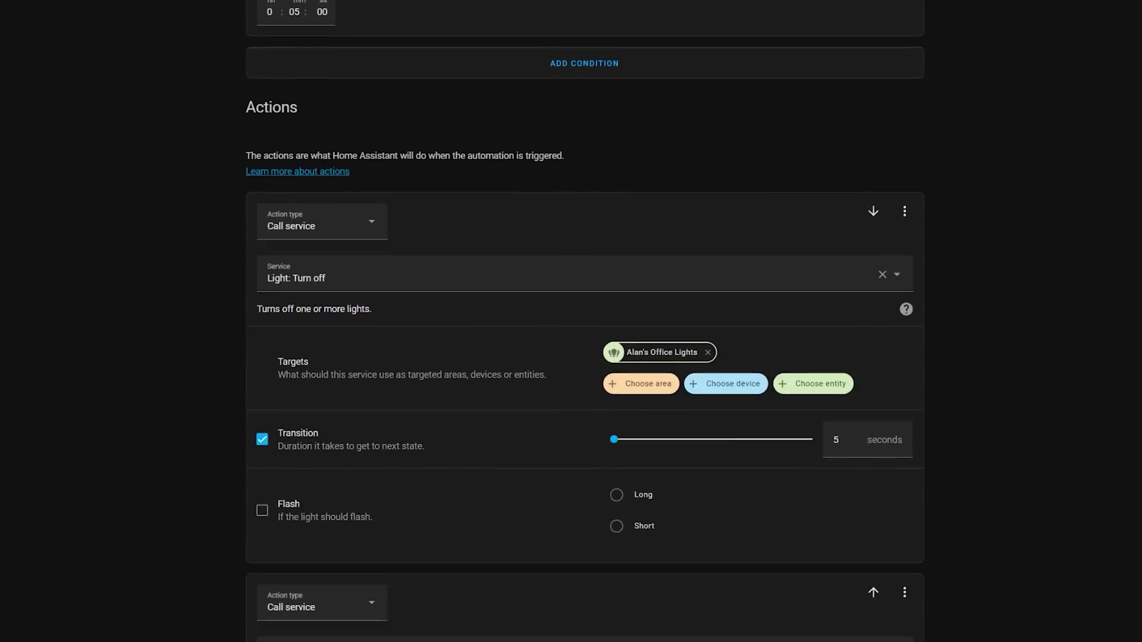
scroll(584, 321, down, 2)
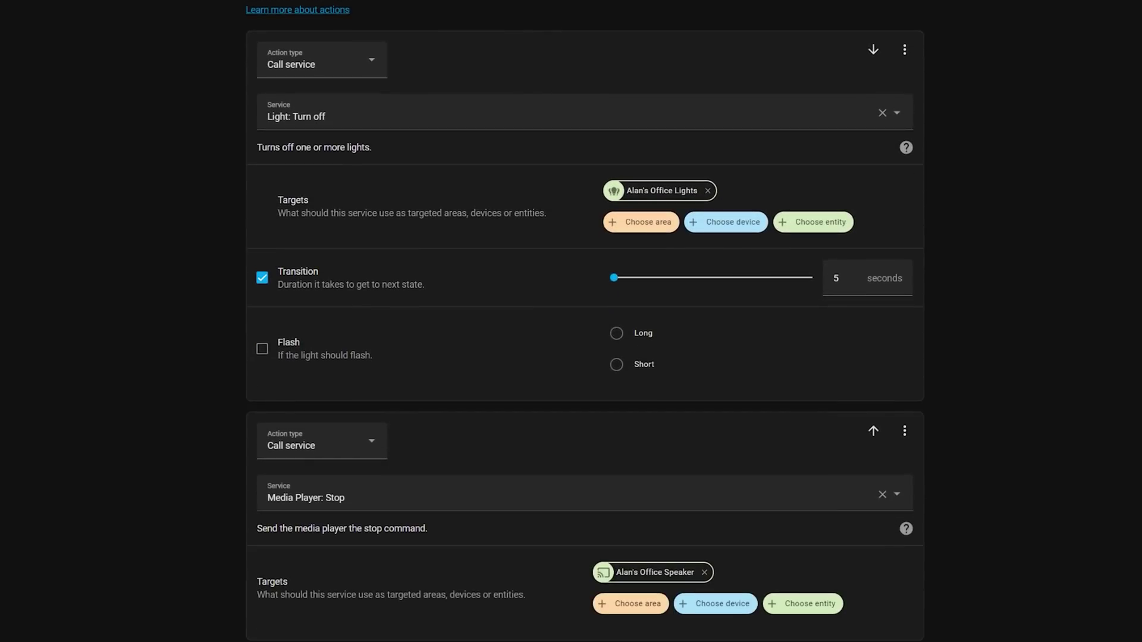